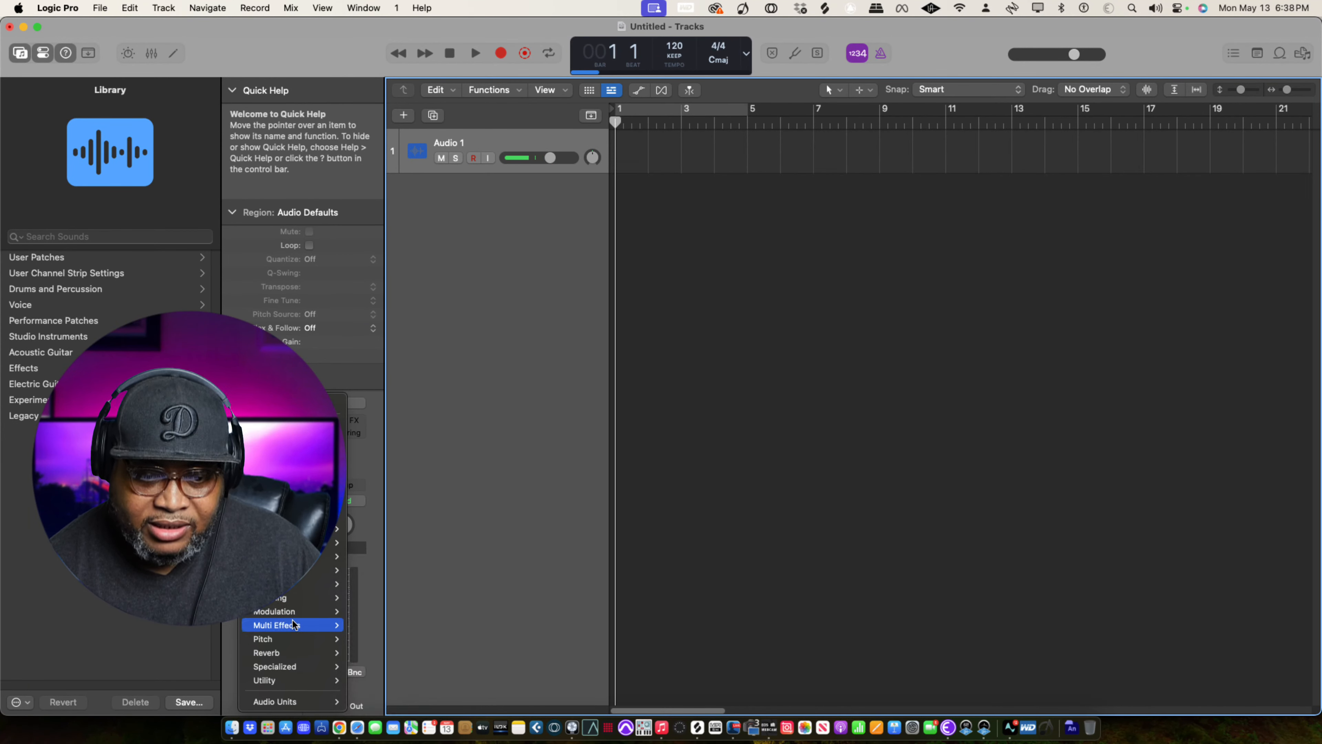
# Insert the mono ChromaVerb reverb on the Audio 1 channel strip, move its plug-in window into view and close it.
pyautogui.moveTo(294, 627)
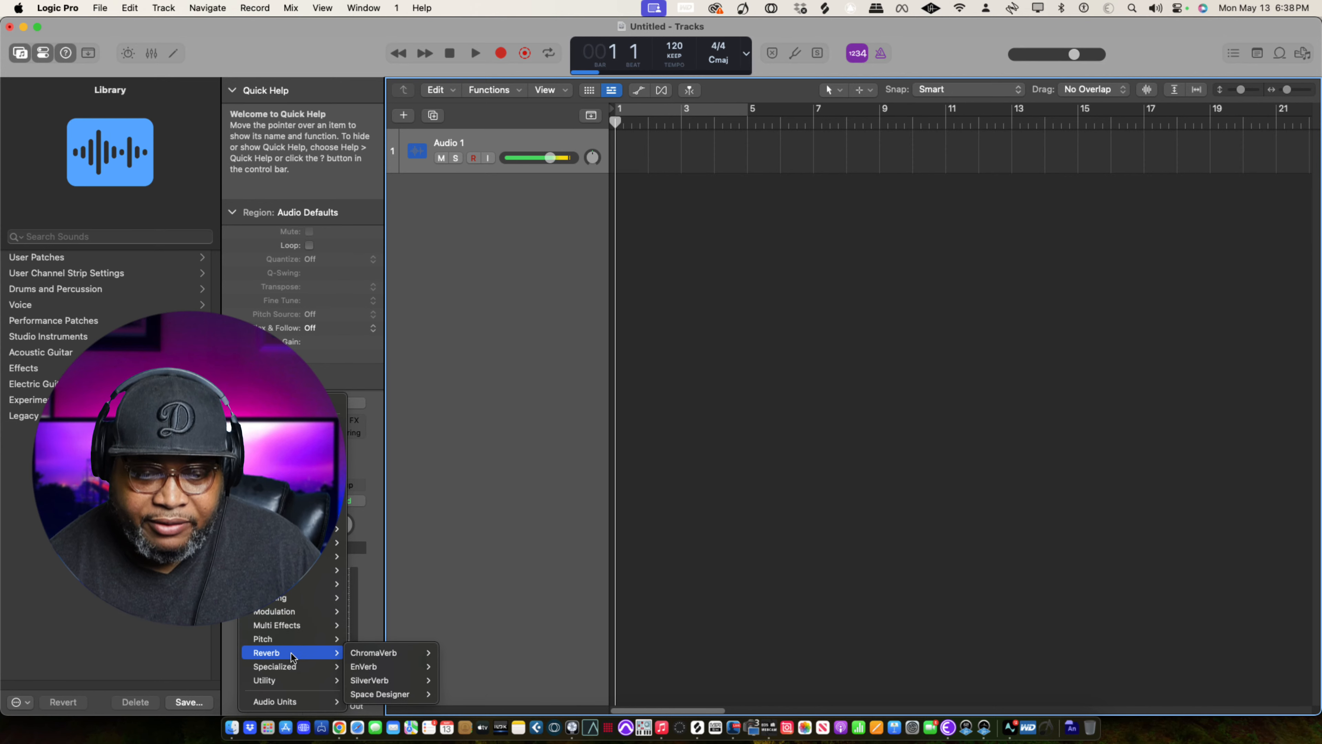
pyautogui.moveTo(388, 653)
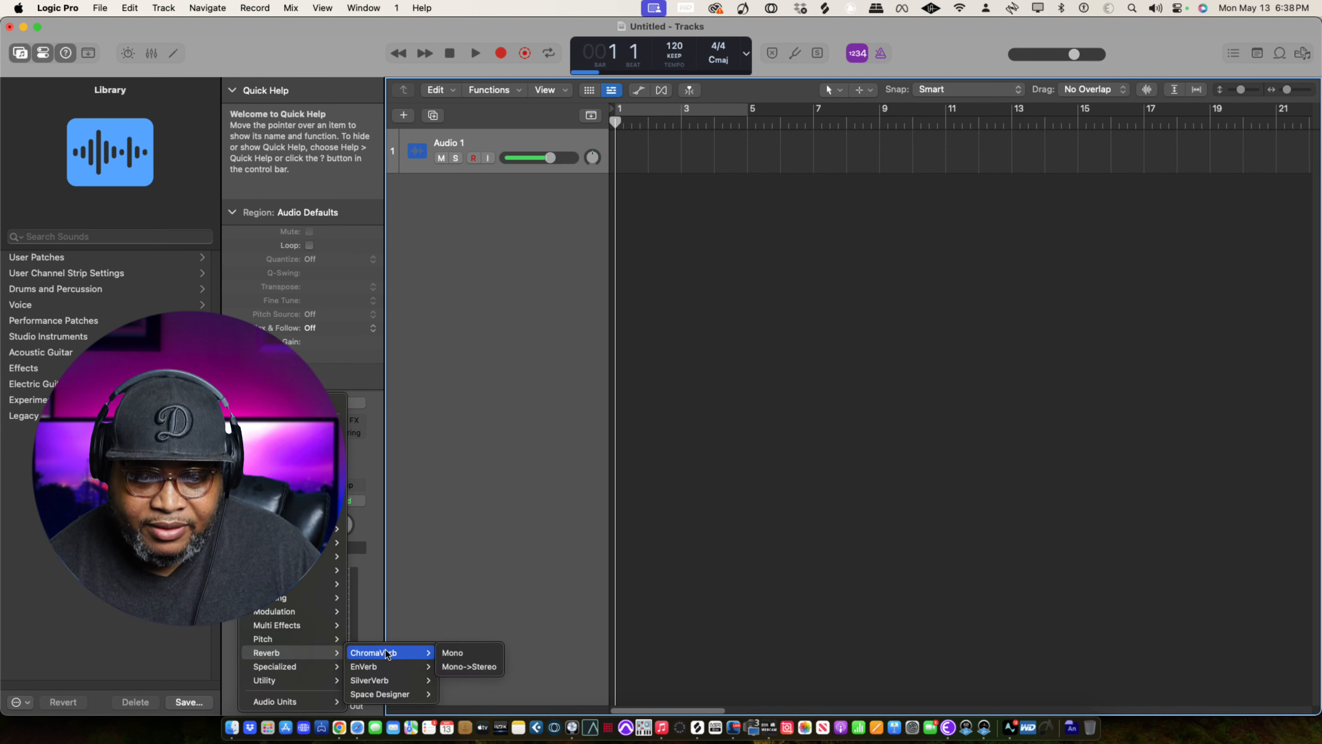
pyautogui.click(447, 648)
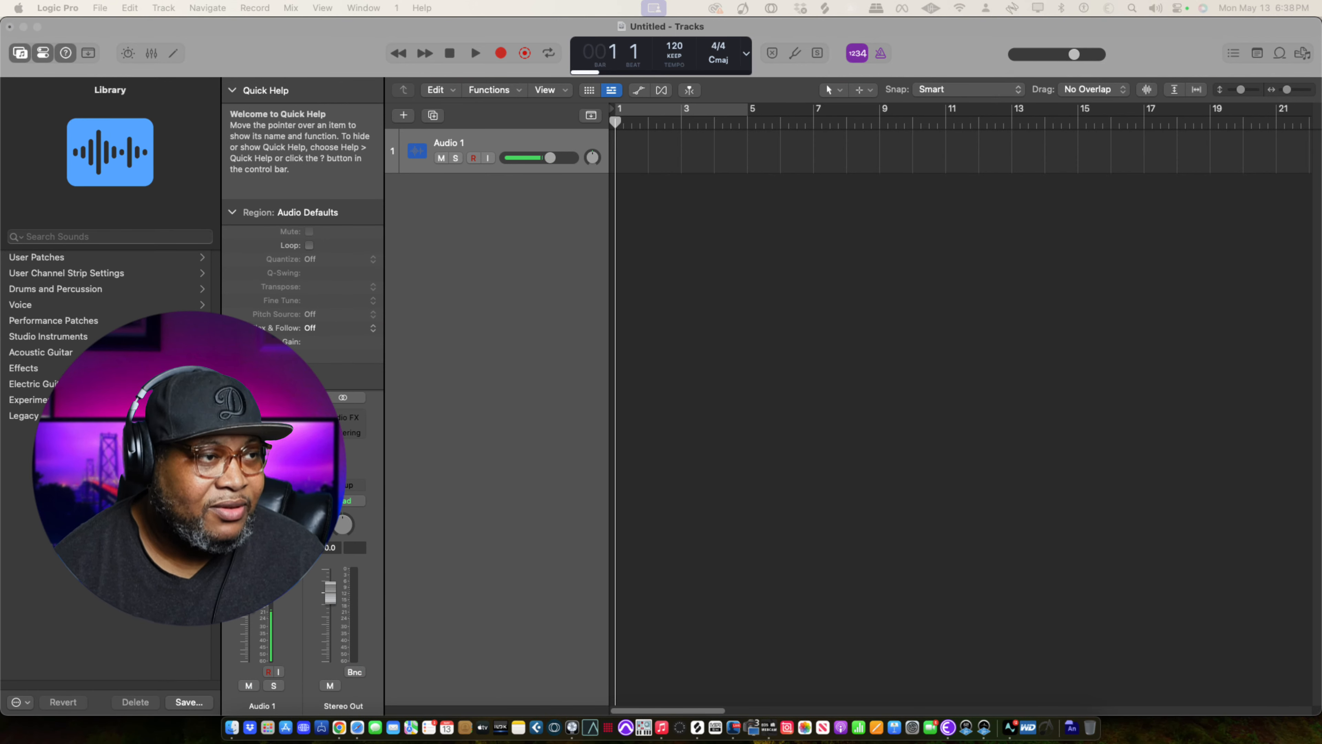
pyautogui.moveTo(112, 169); pyautogui.dragTo(754, 109)
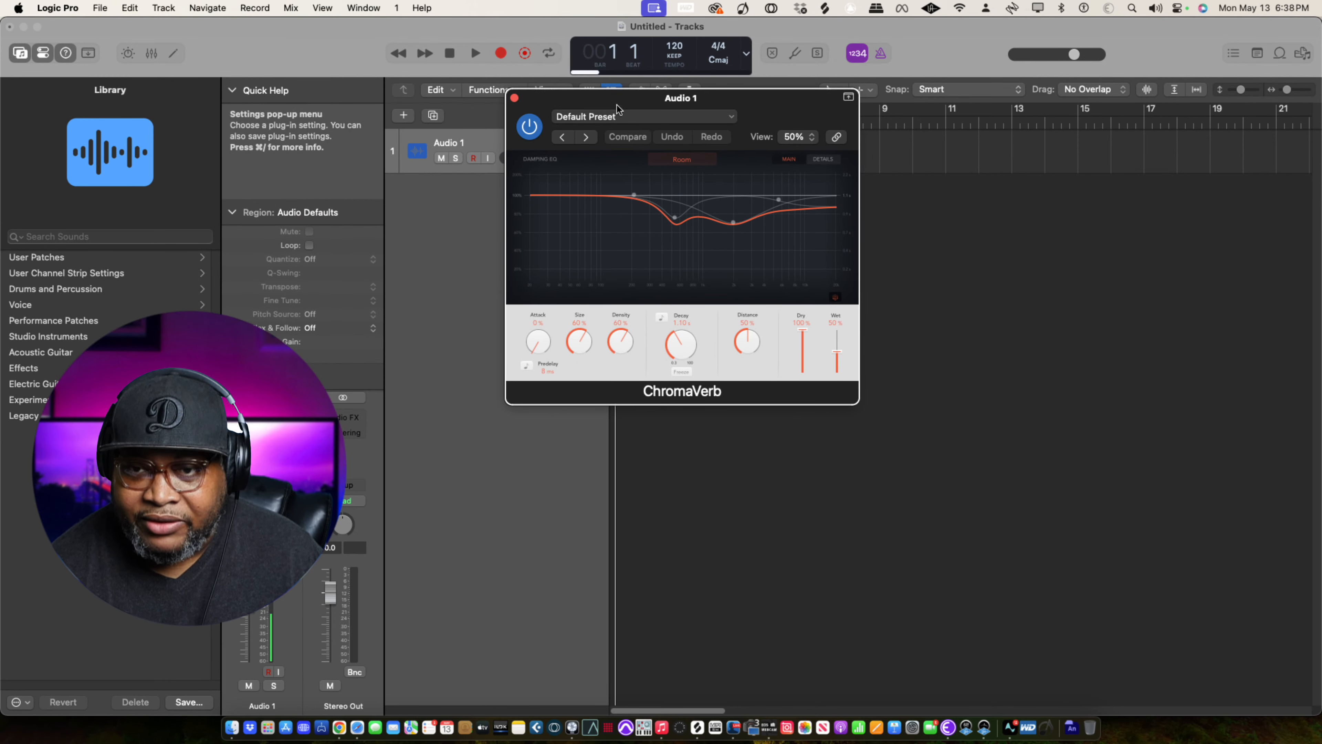
pyautogui.click(514, 97)
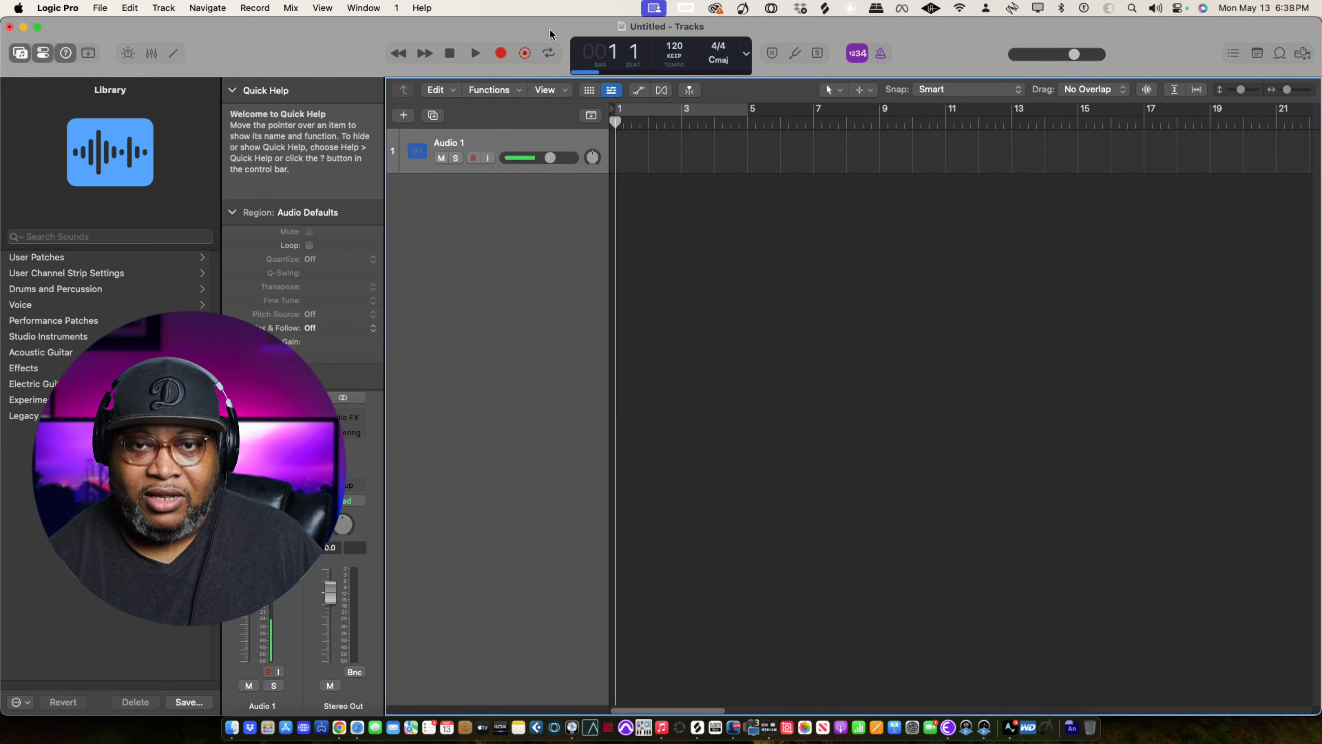
# Move the project window aside, close the Apple support browser window behind it and move the project window back up.
pyautogui.moveTo(550, 27); pyautogui.dragTo(542, 137)
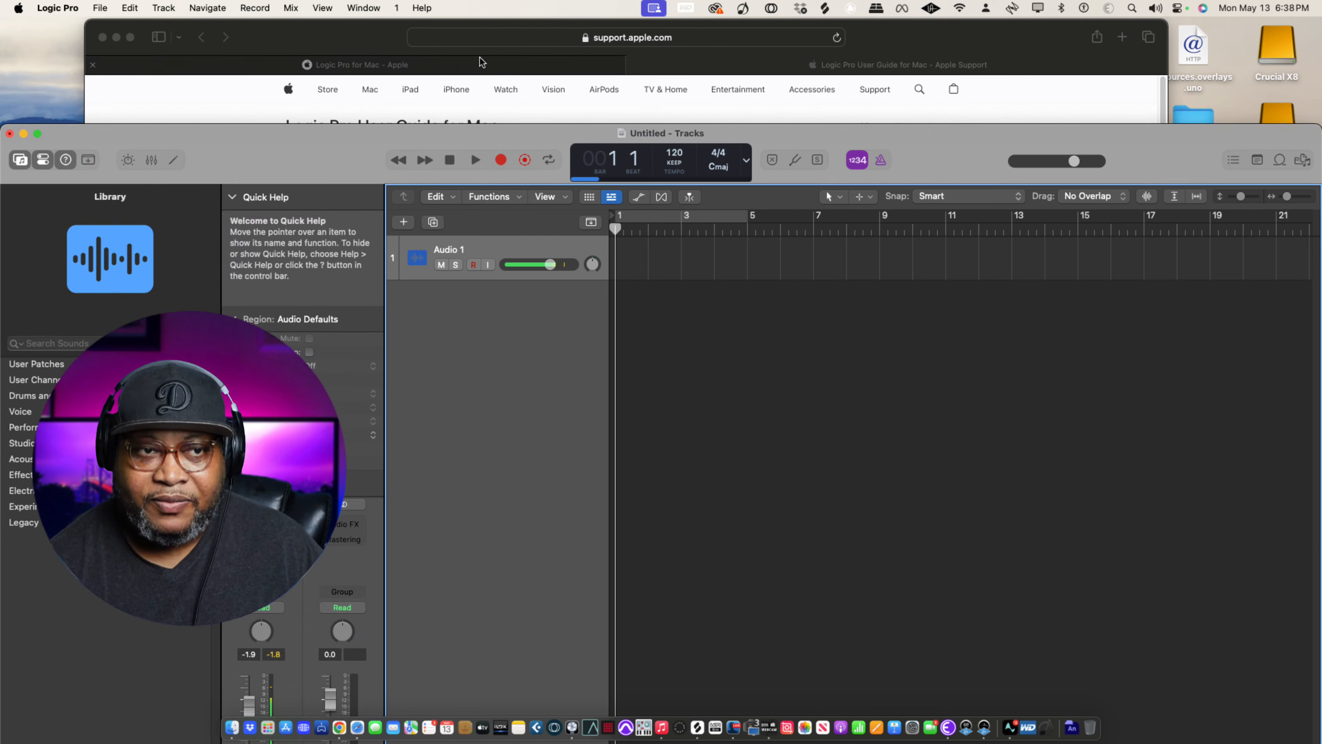
pyautogui.click(99, 37)
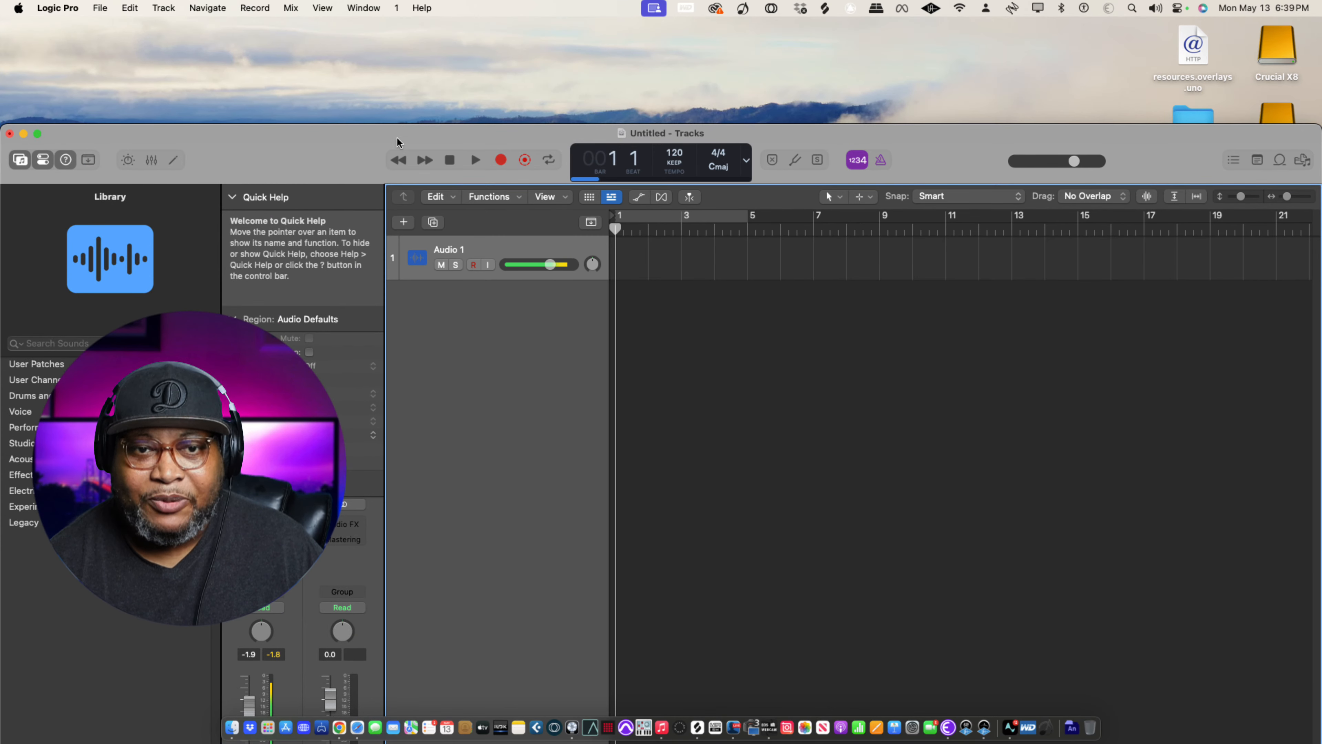
pyautogui.moveTo(396, 139); pyautogui.dragTo(304, 16)
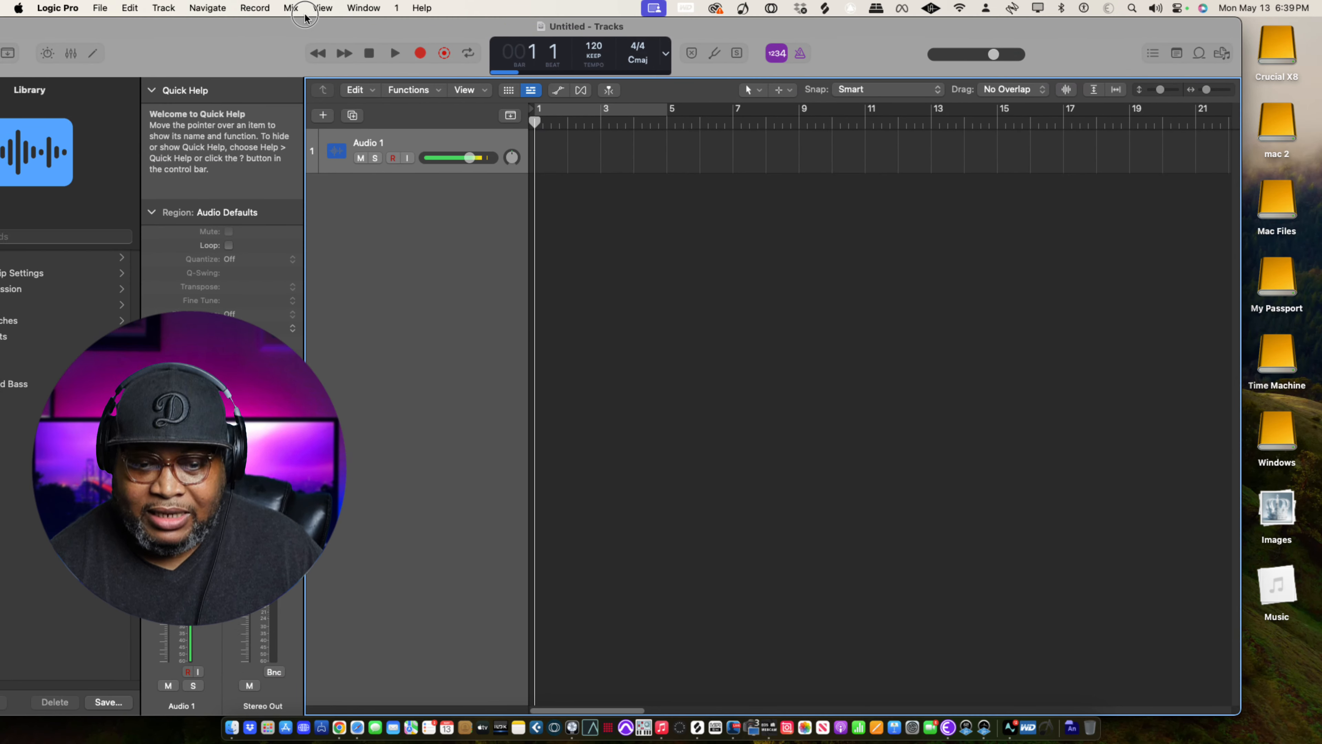
pyautogui.click(358, 716)
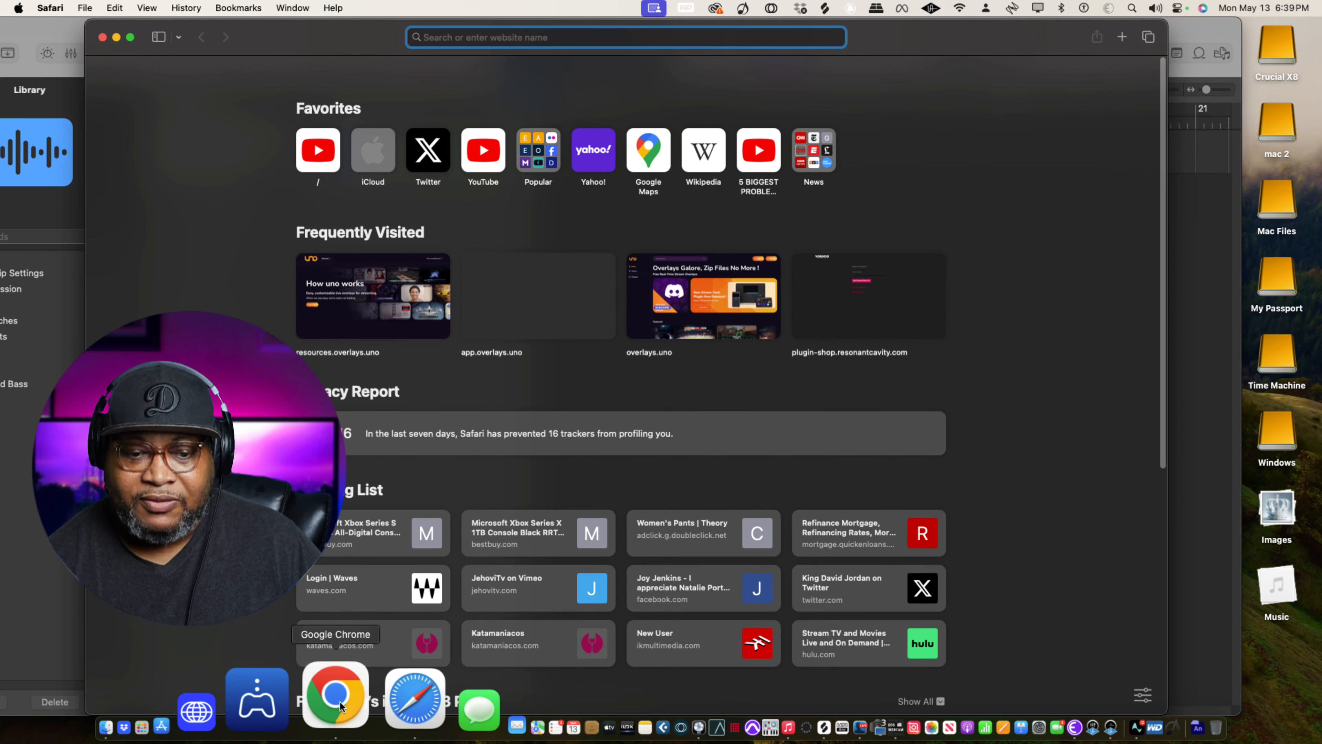
pyautogui.click(341, 703)
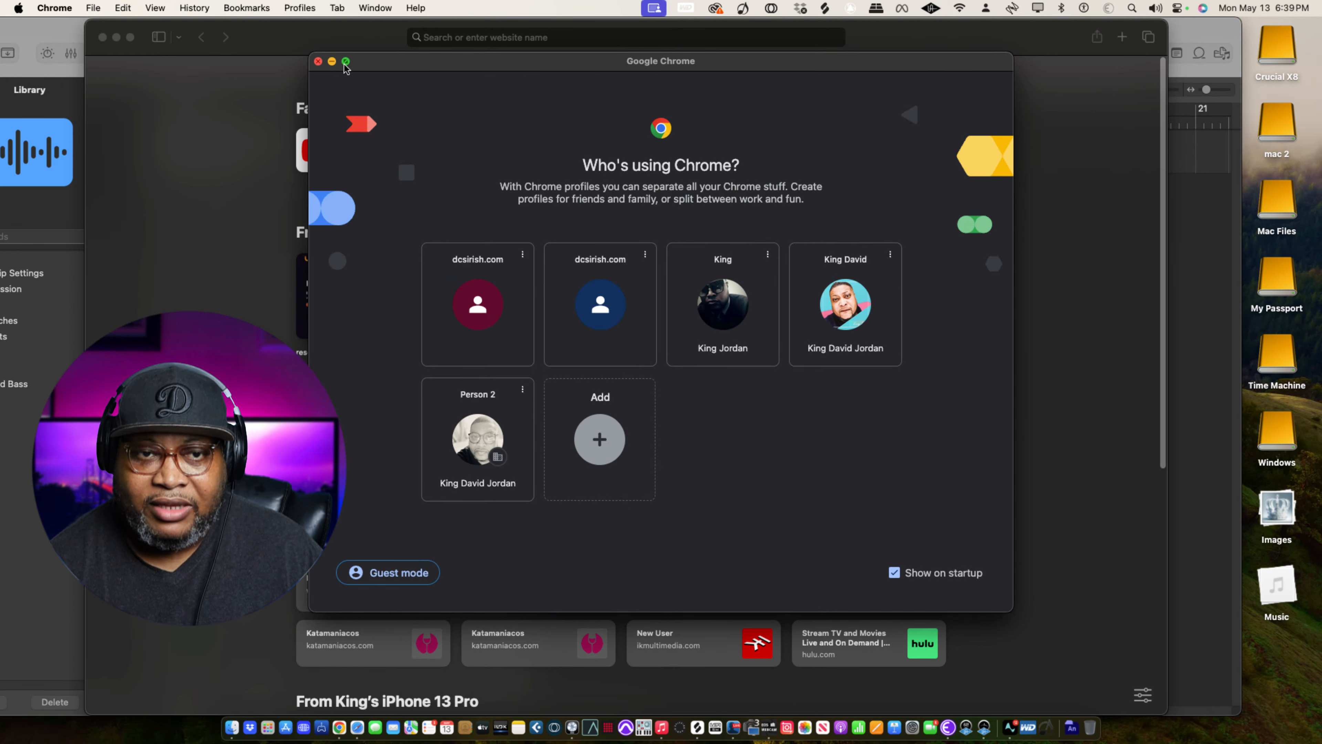
pyautogui.click(318, 61)
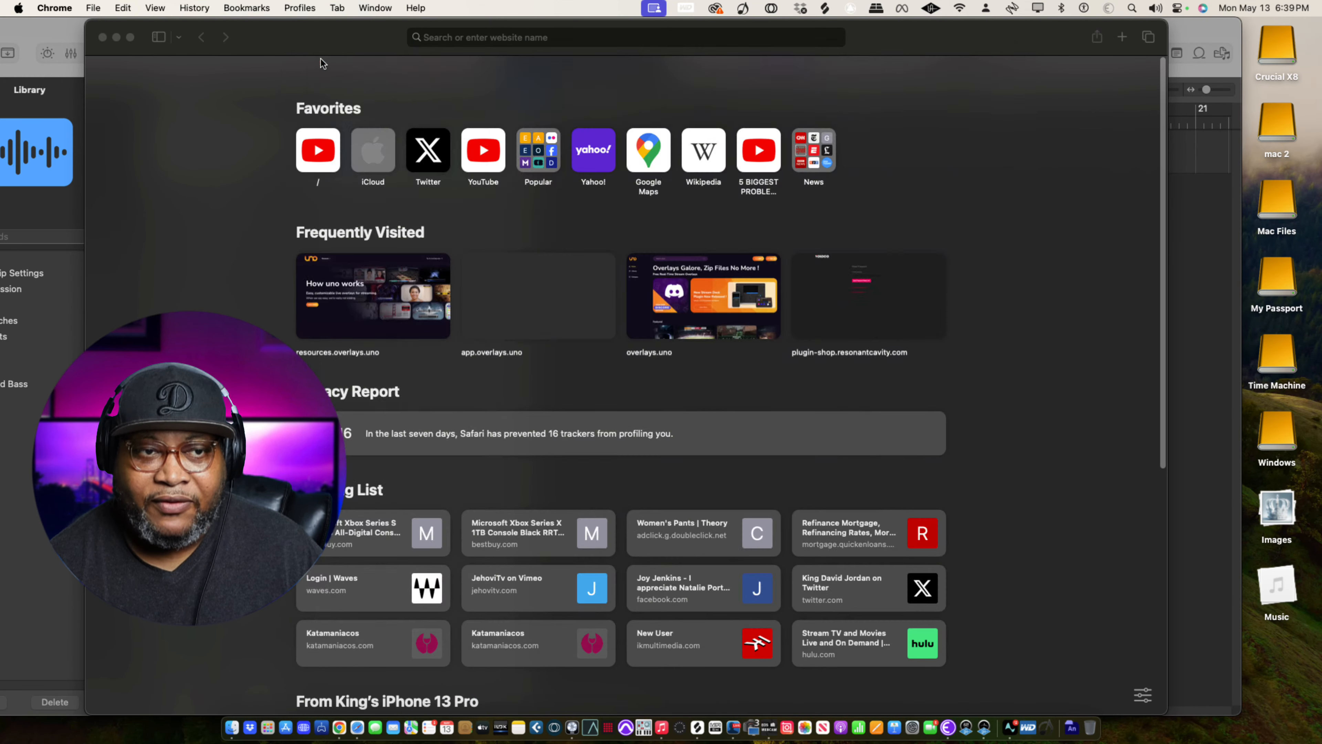
pyautogui.click(102, 36)
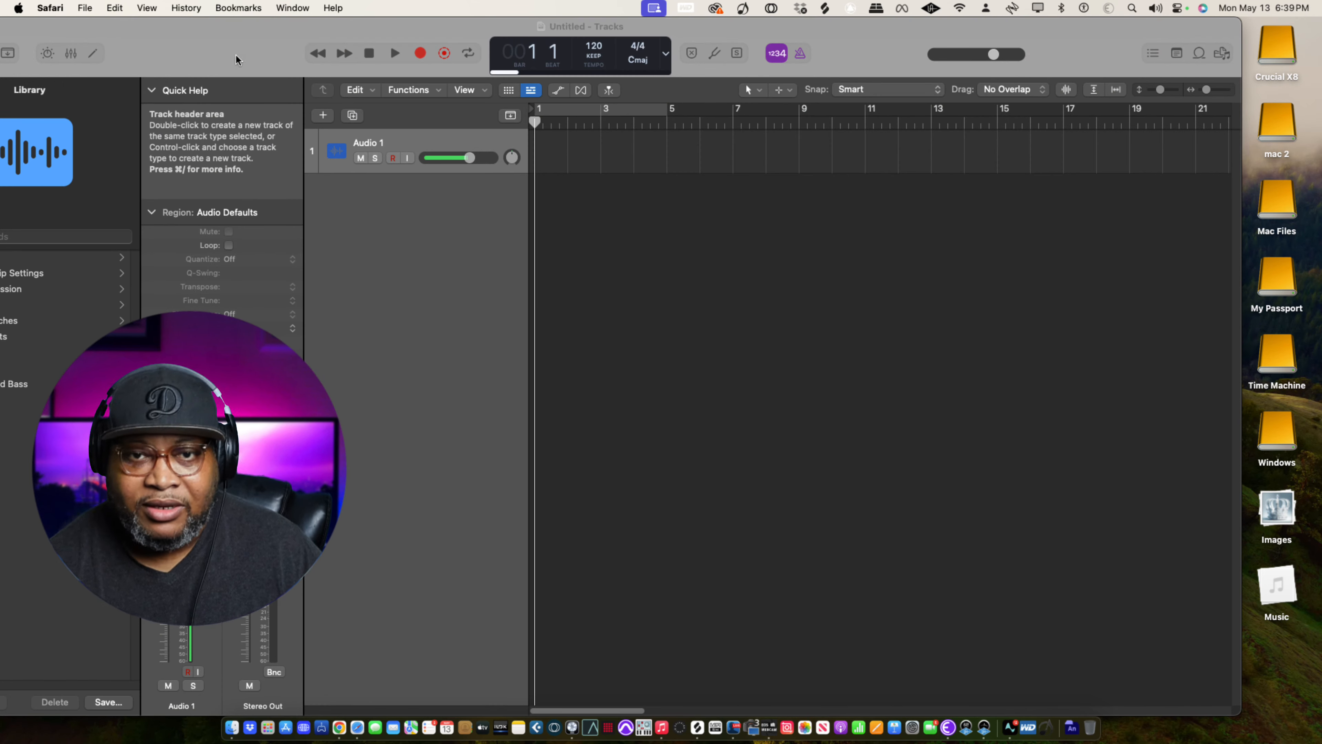
# Close the Finder Recents window behind the project window and reposition the project window to fill the screen.
pyautogui.moveTo(235, 54); pyautogui.dragTo(328, 52)
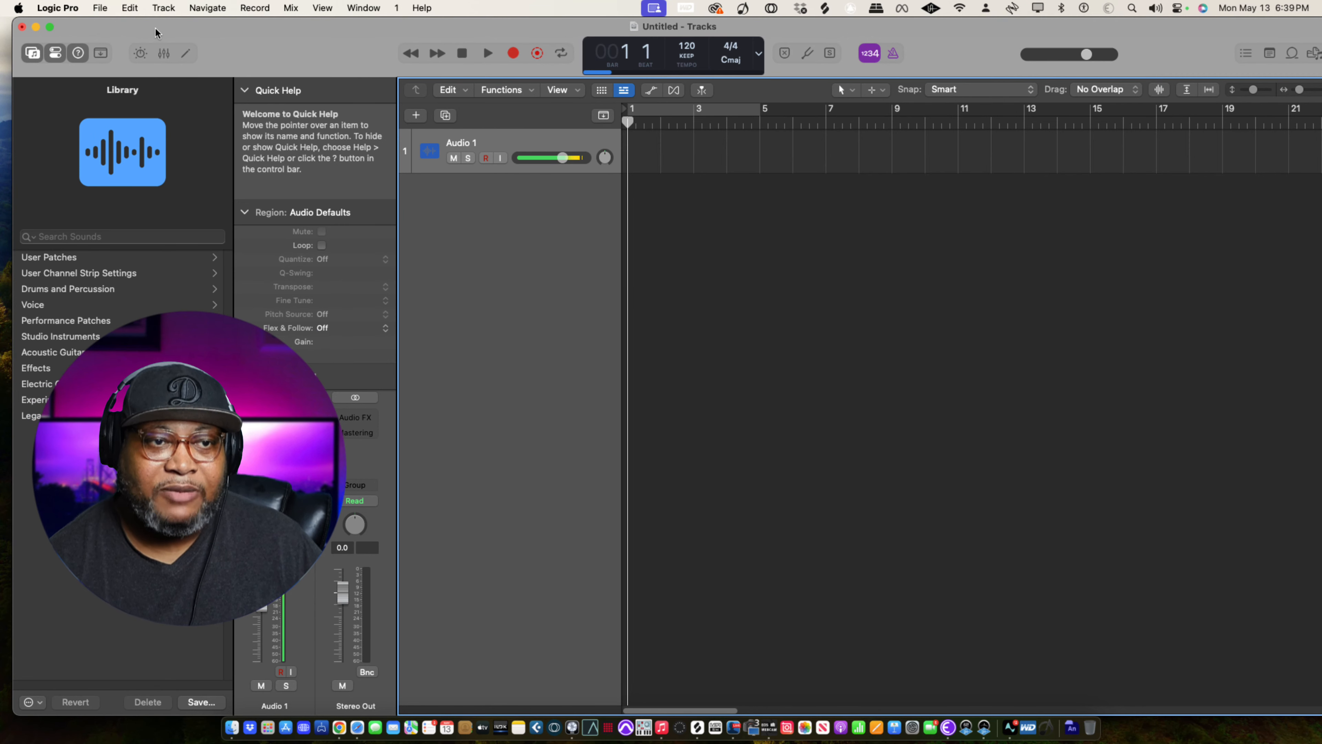
pyautogui.moveTo(155, 33); pyautogui.dragTo(142, 32)
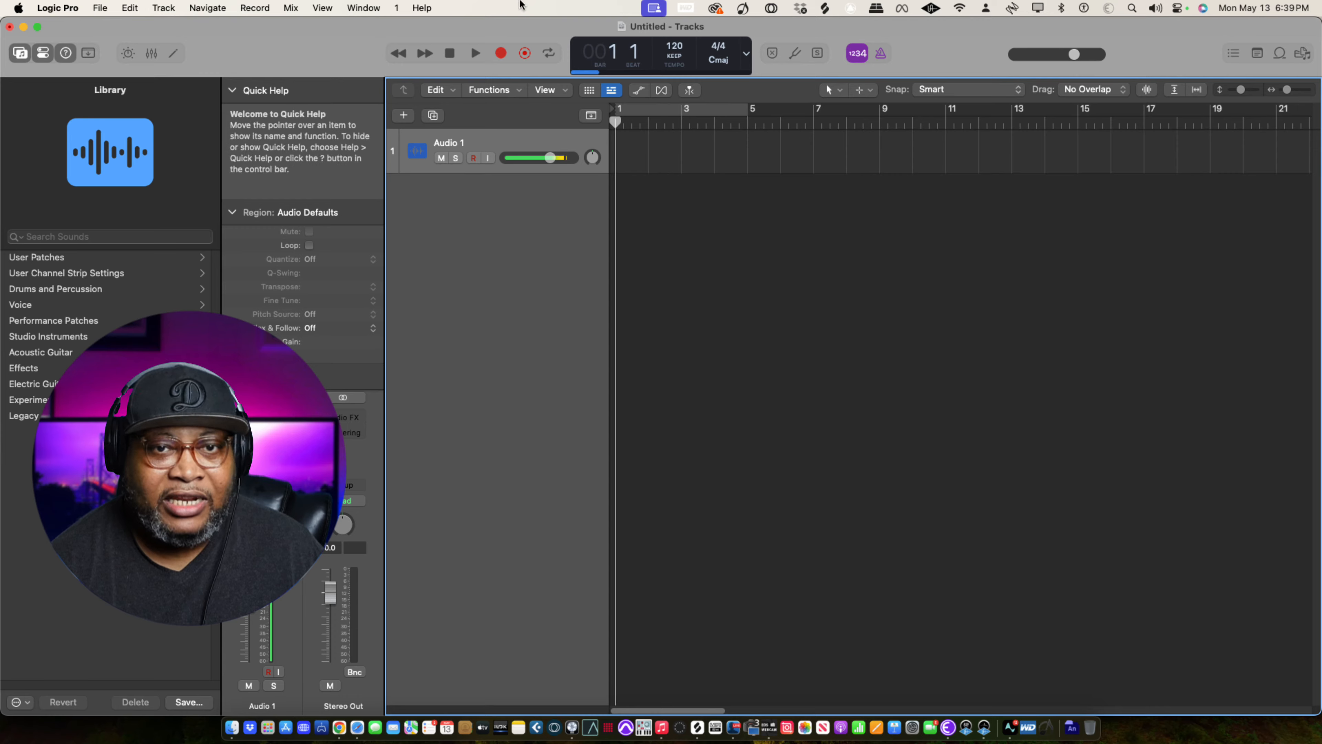
pyautogui.moveTo(552, 27); pyautogui.dragTo(504, 405)
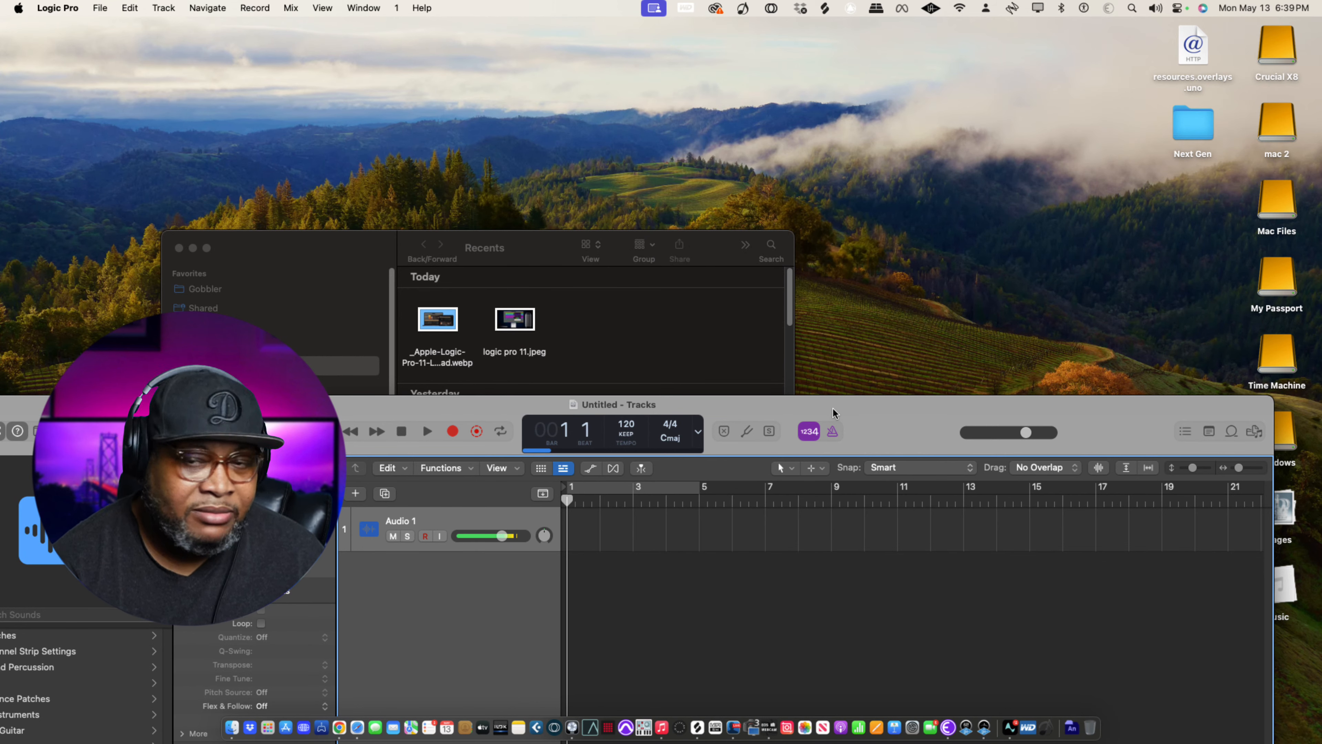
pyautogui.moveTo(832, 407); pyautogui.dragTo(904, 550)
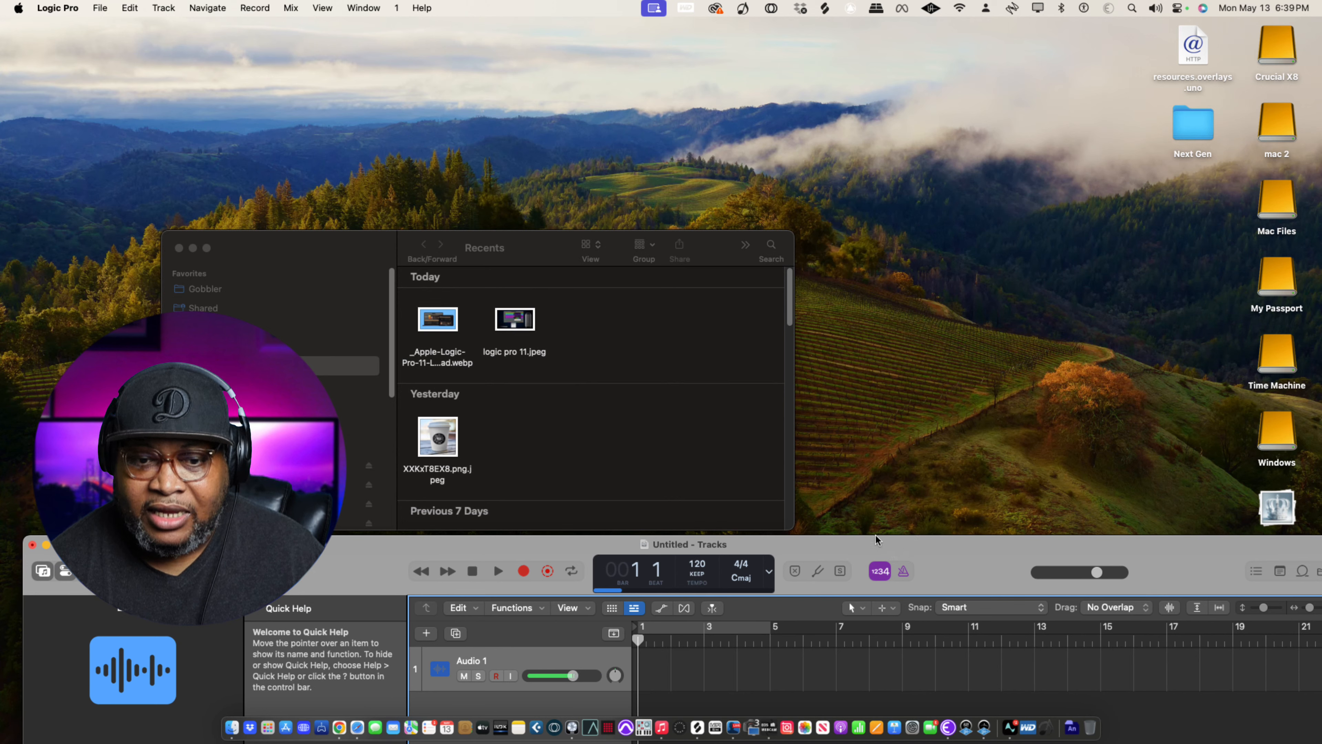
pyautogui.click(179, 248)
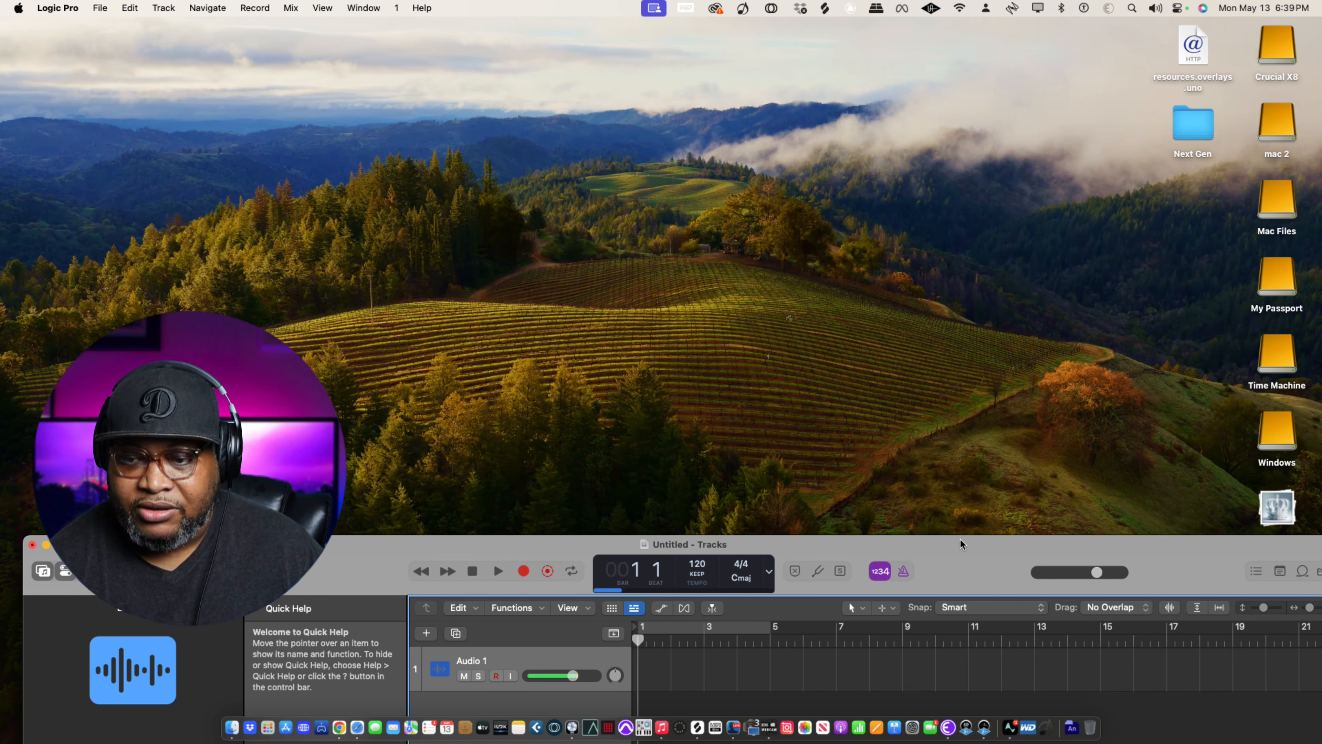
pyautogui.moveTo(959, 542); pyautogui.dragTo(950, 19)
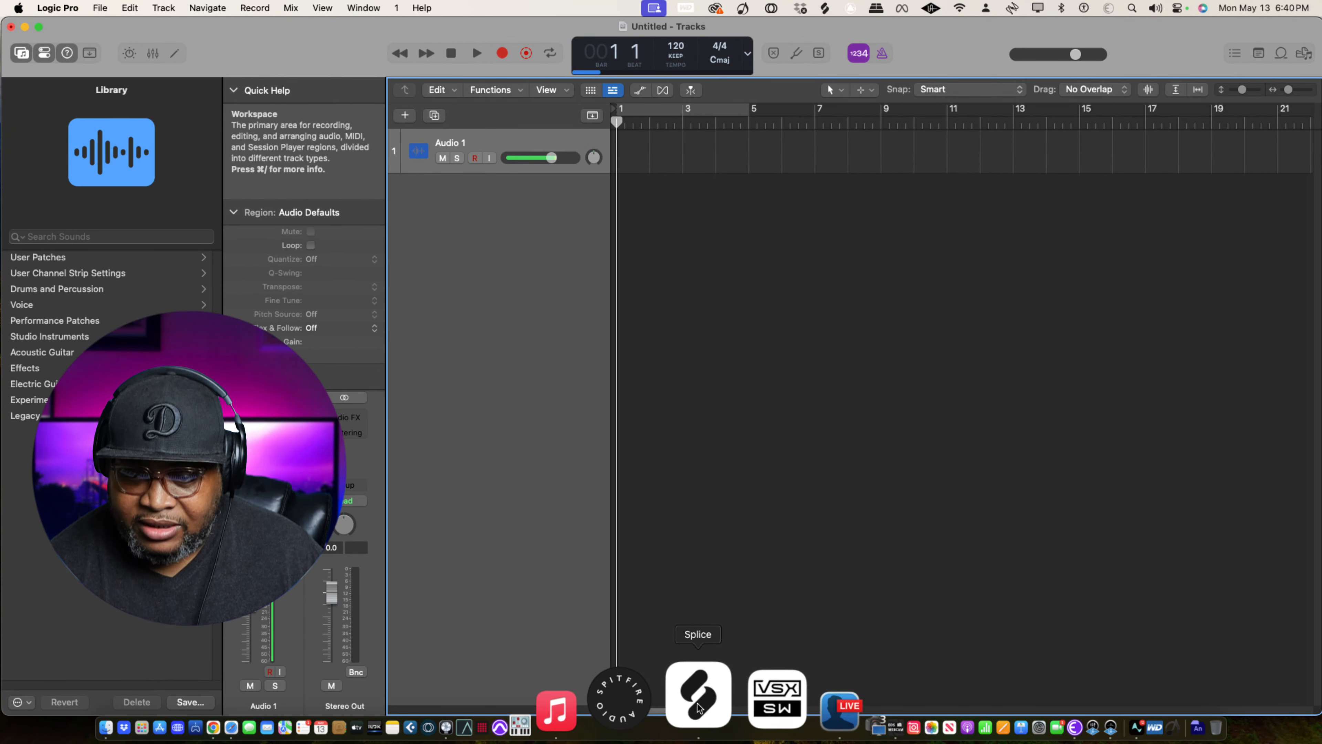
# Switch to Splice, preview the recommended pack The Vamp Volume 2 and open its list of samples.
pyautogui.click(696, 704)
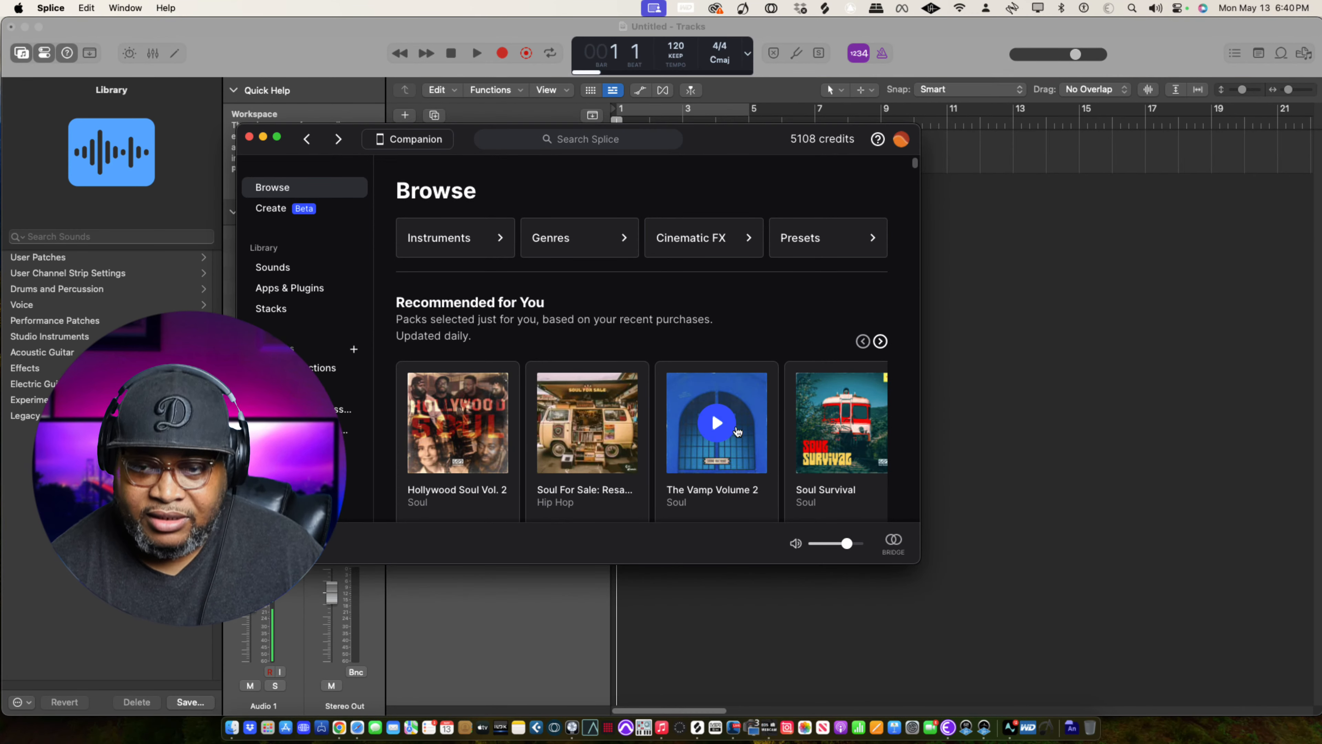
pyautogui.click(717, 423)
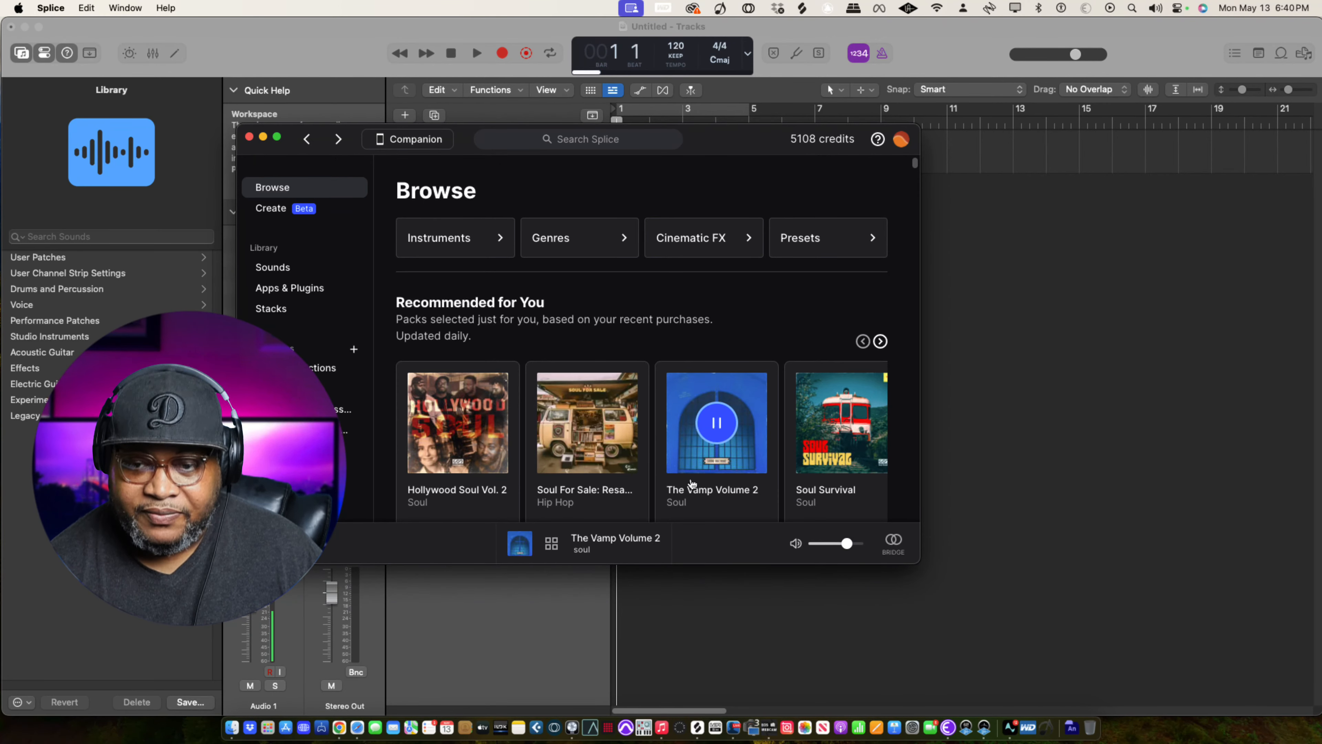
pyautogui.click(696, 489)
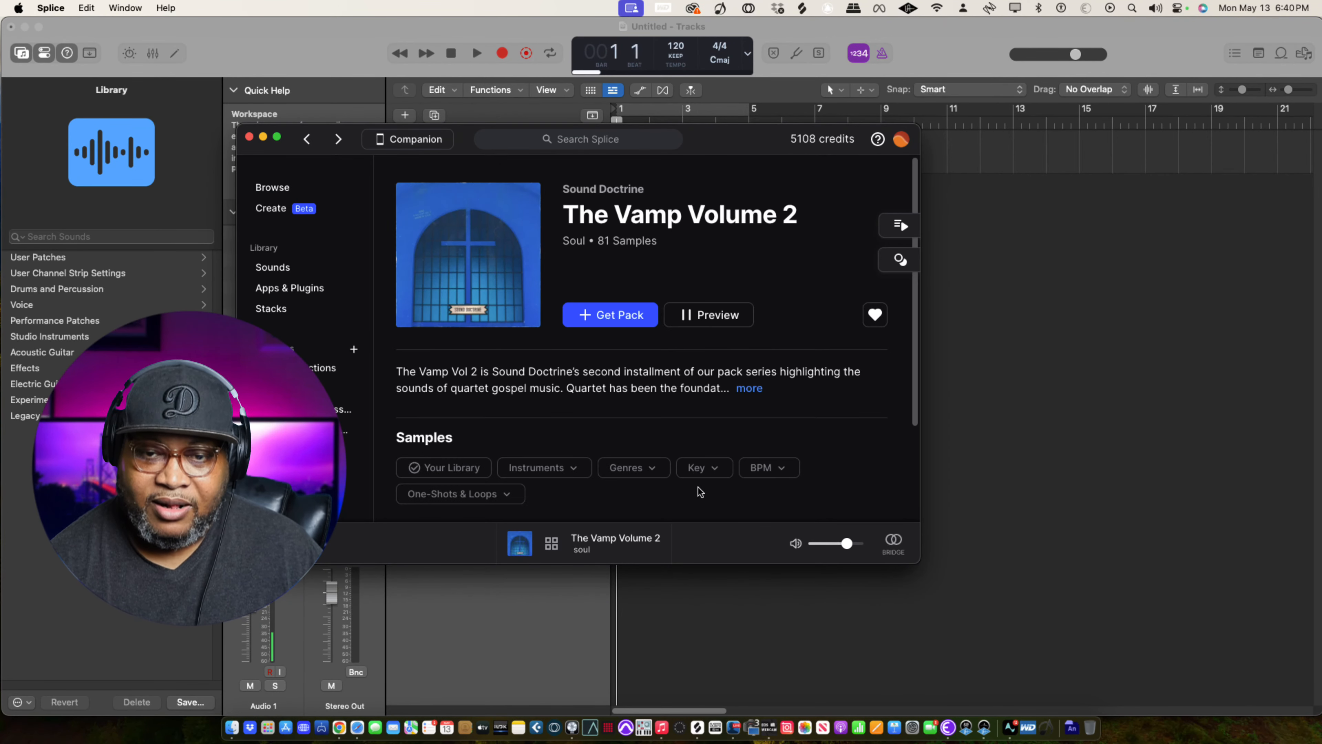
pyautogui.scroll(-10, 692, 448)
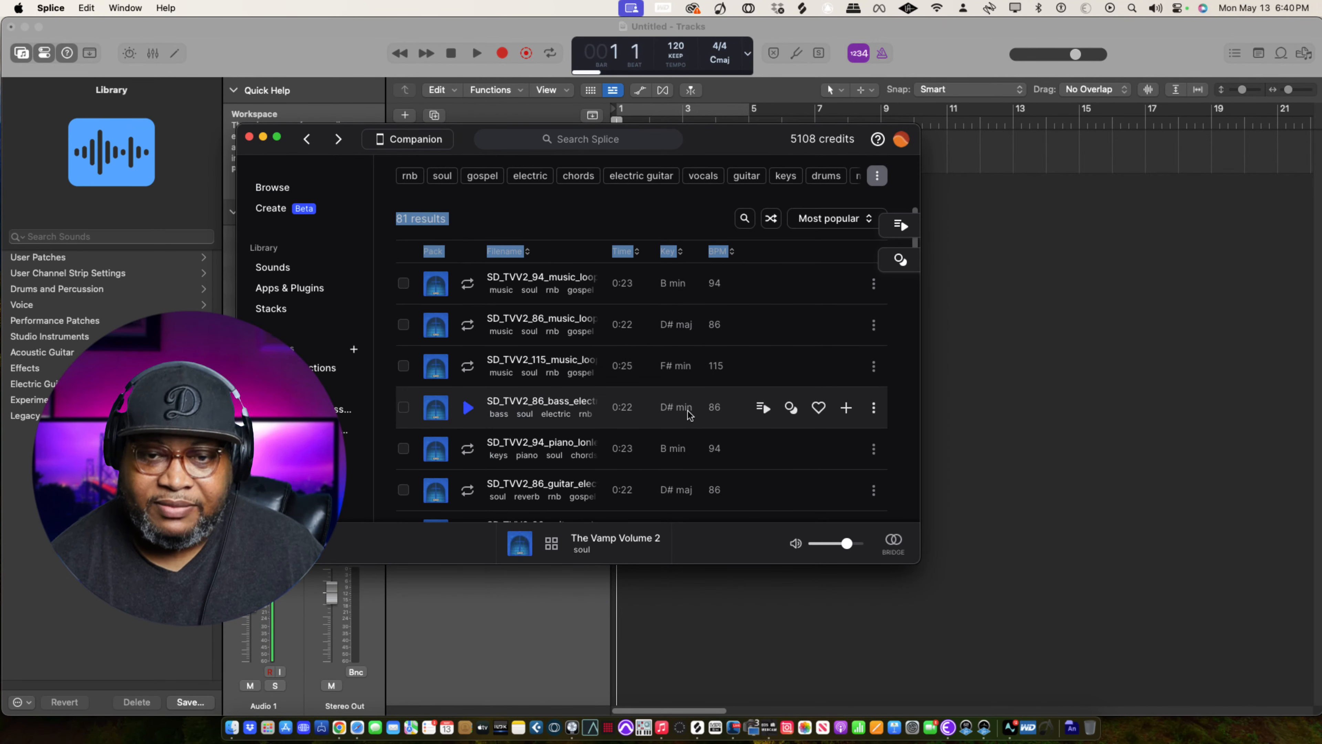
# Preview the SD_TVV2_94 music loop in B min at 94 BPM and add it to the Splice library.
pyautogui.click(466, 284)
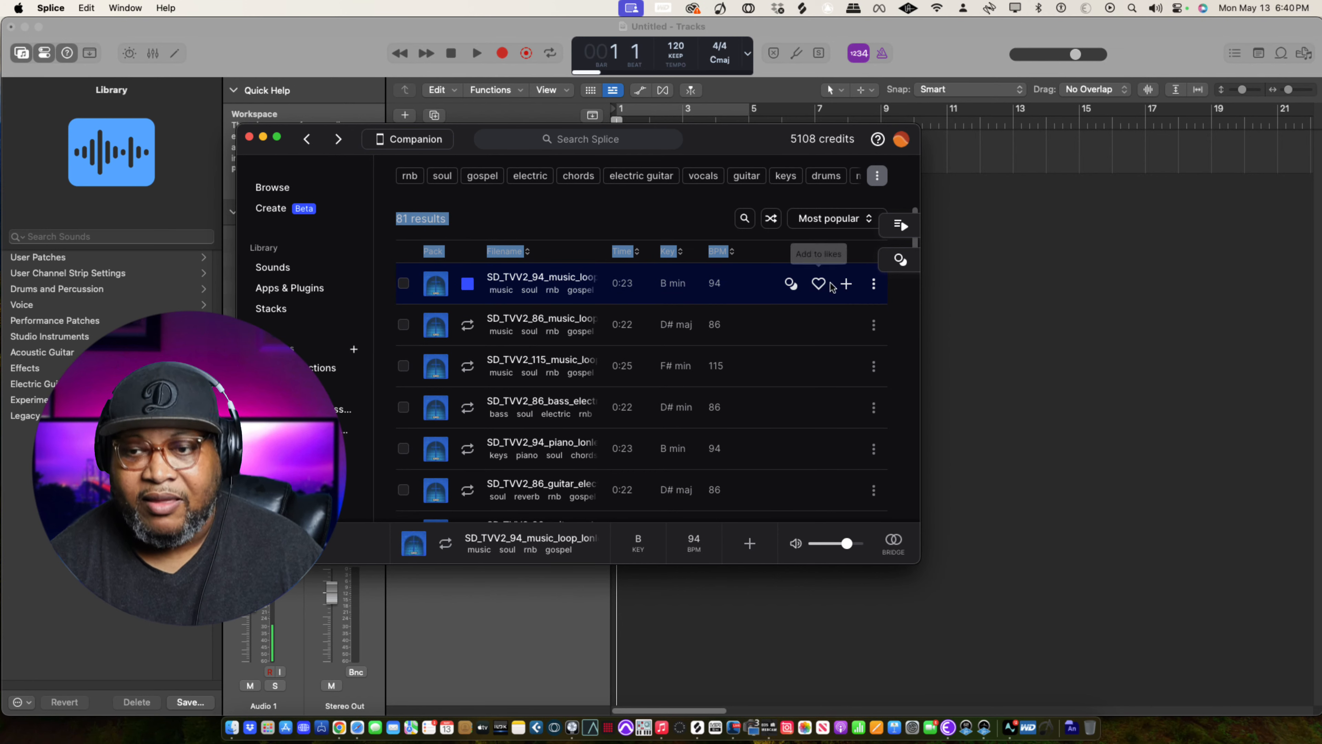
pyautogui.click(844, 284)
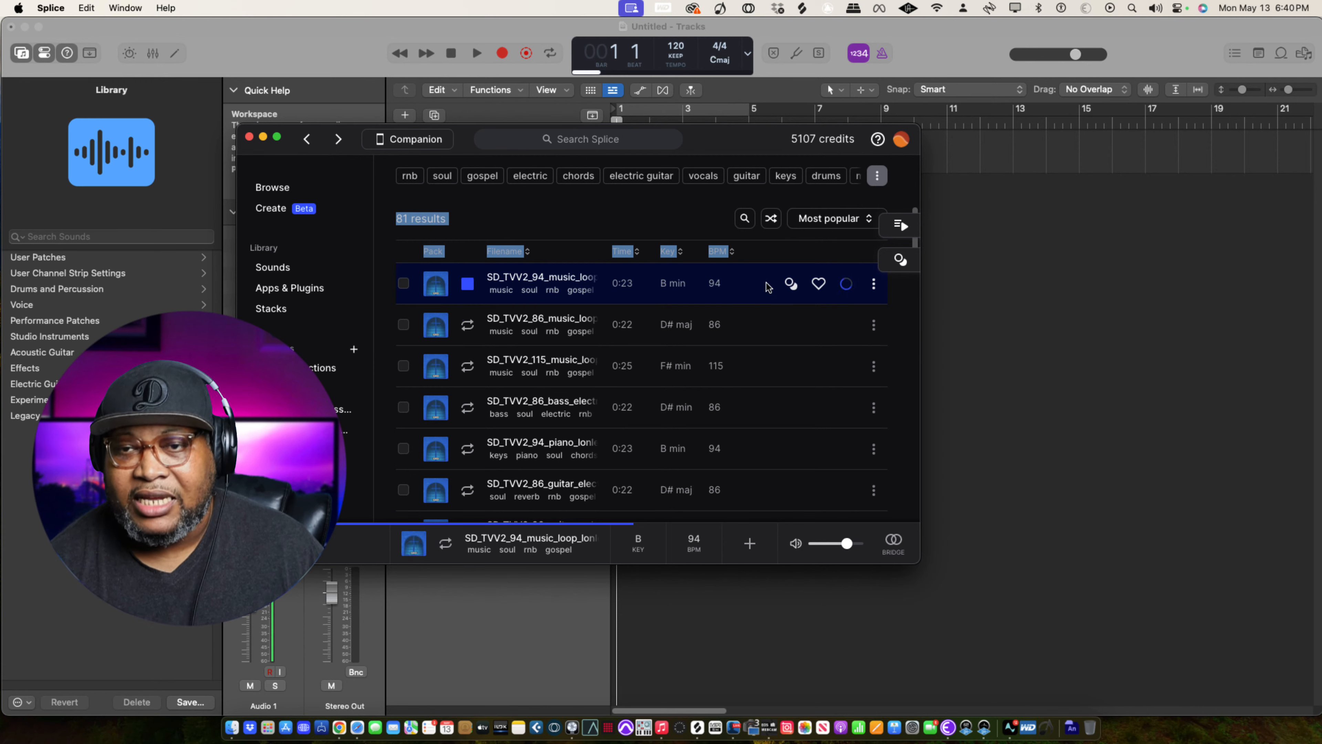
# Bring the SD_TVV2_94 music loop from Splice into the Logic project at bar 1 on a new track, importing its tempo information.
pyautogui.moveTo(740, 150); pyautogui.dragTo(994, 246)
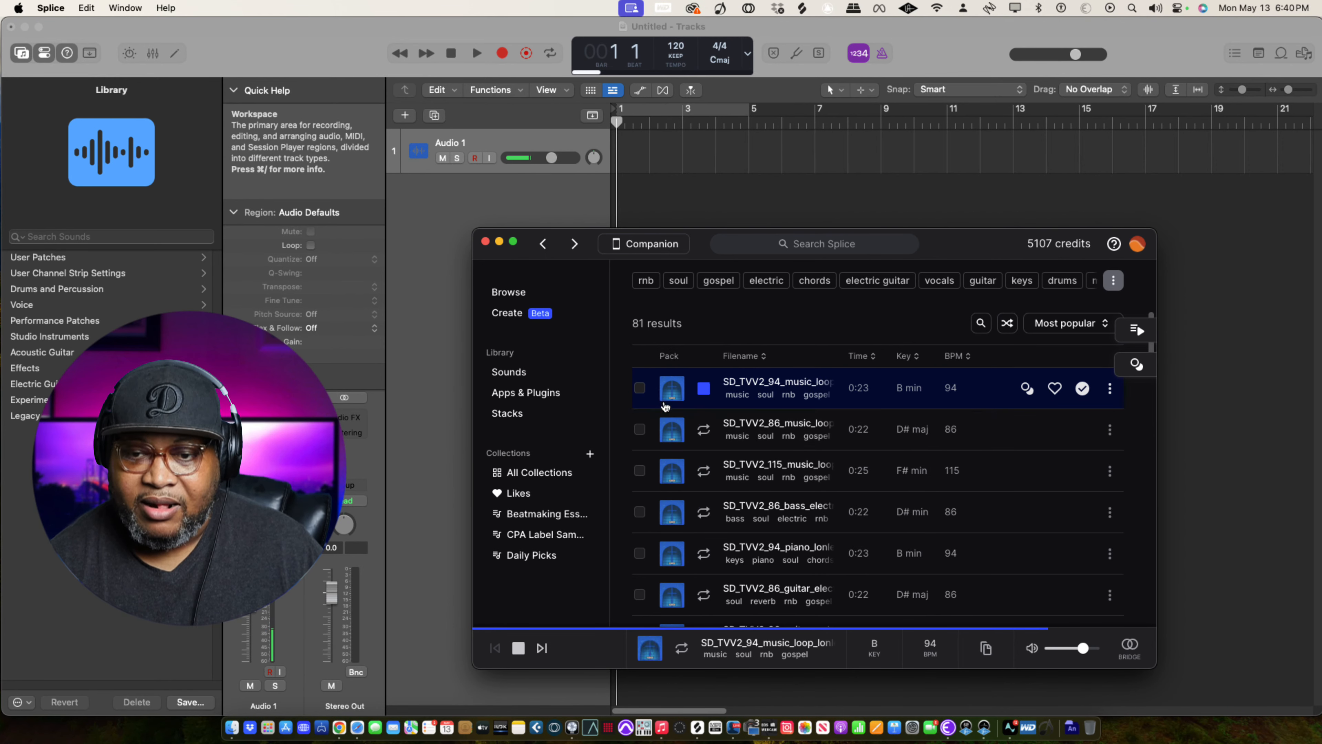
pyautogui.click(654, 258)
pyautogui.moveTo(655, 262); pyautogui.dragTo(626, 176)
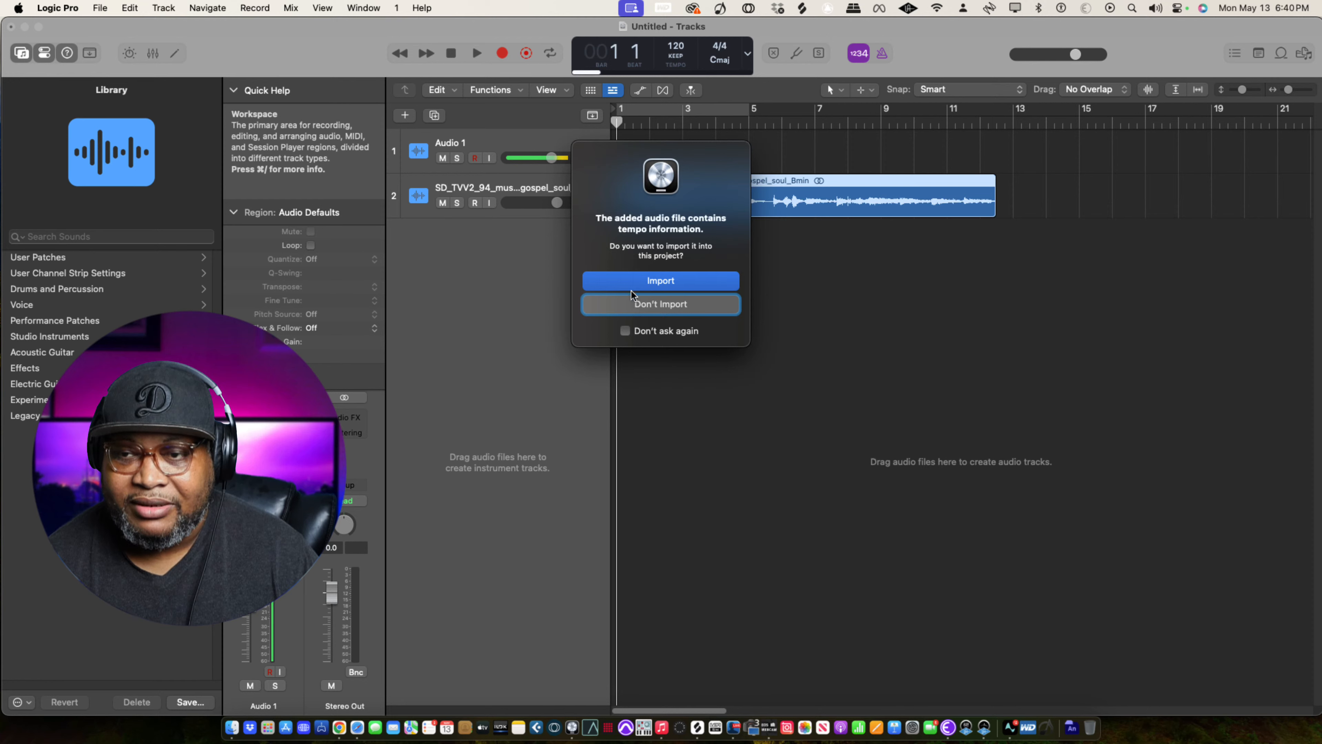
pyautogui.click(628, 281)
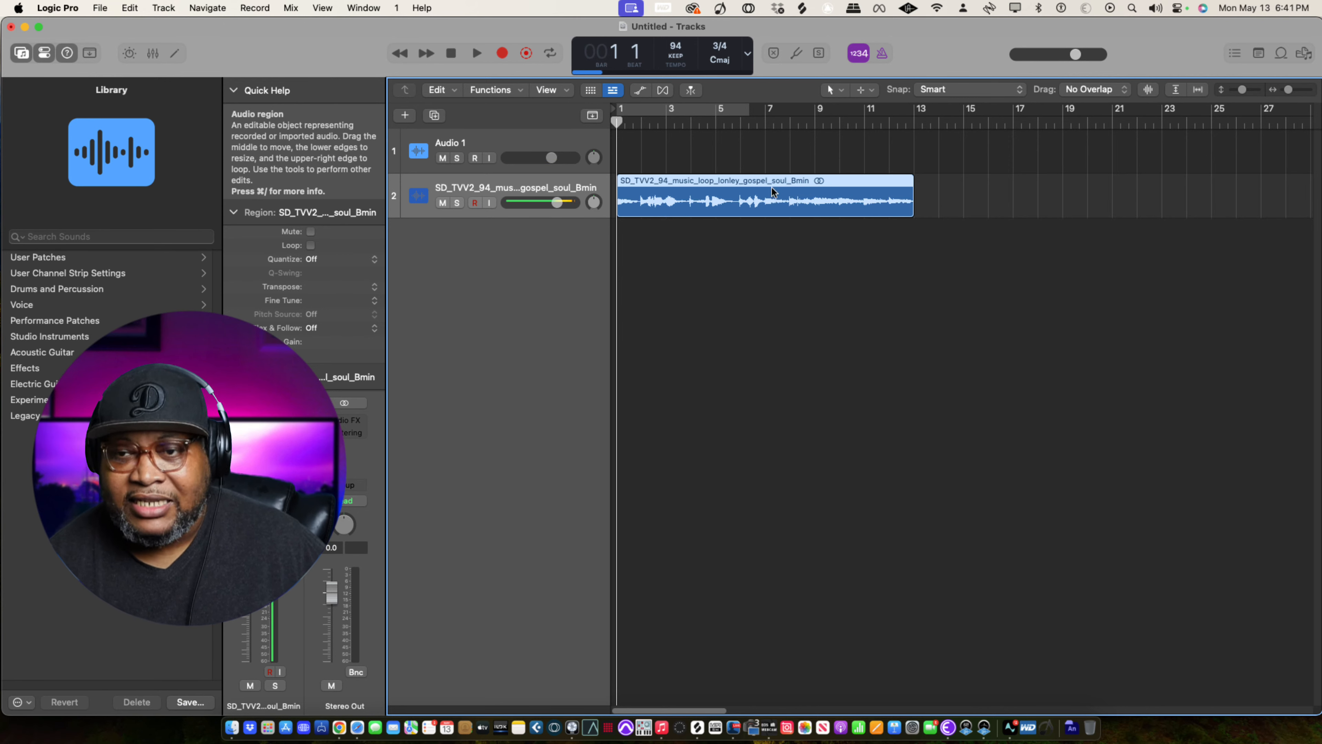
# Turn on the cycle area and extend it to bar 13 so it spans the whole imported loop region.
pyautogui.click(742, 108)
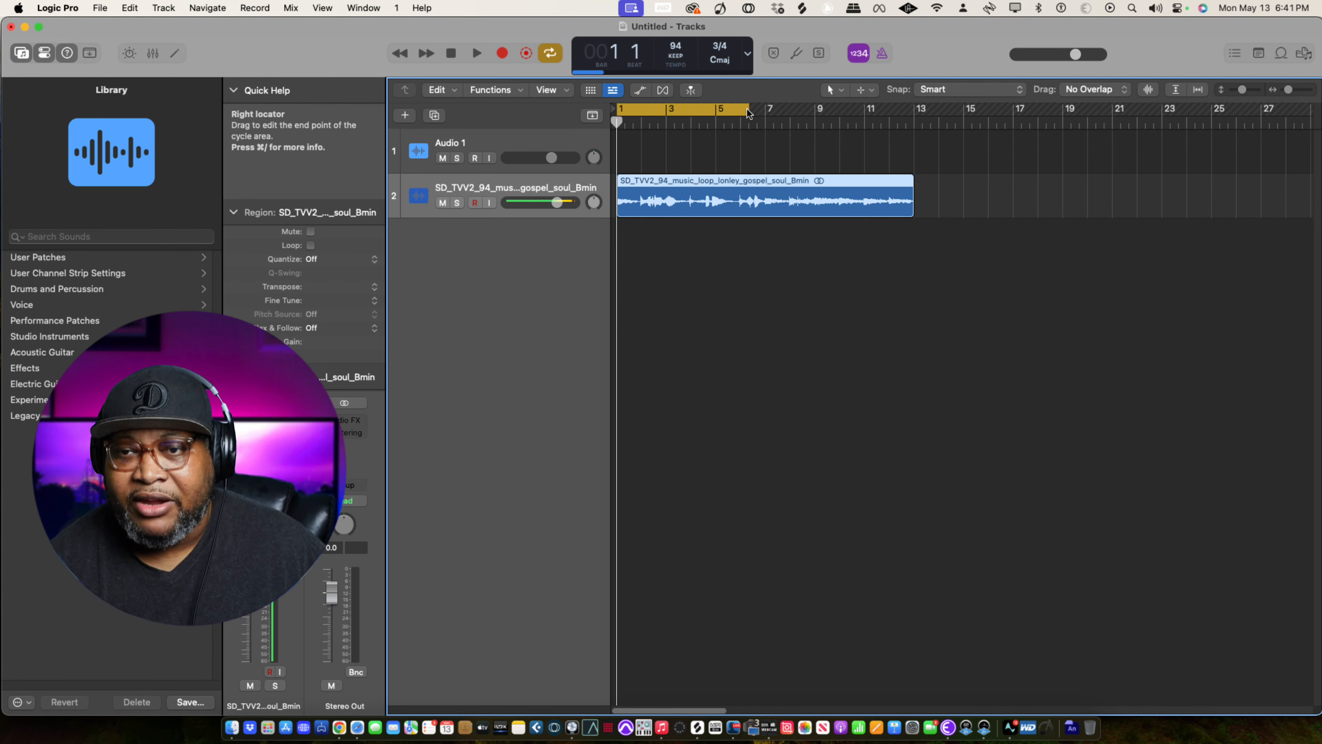
pyautogui.moveTo(747, 109); pyautogui.dragTo(896, 114)
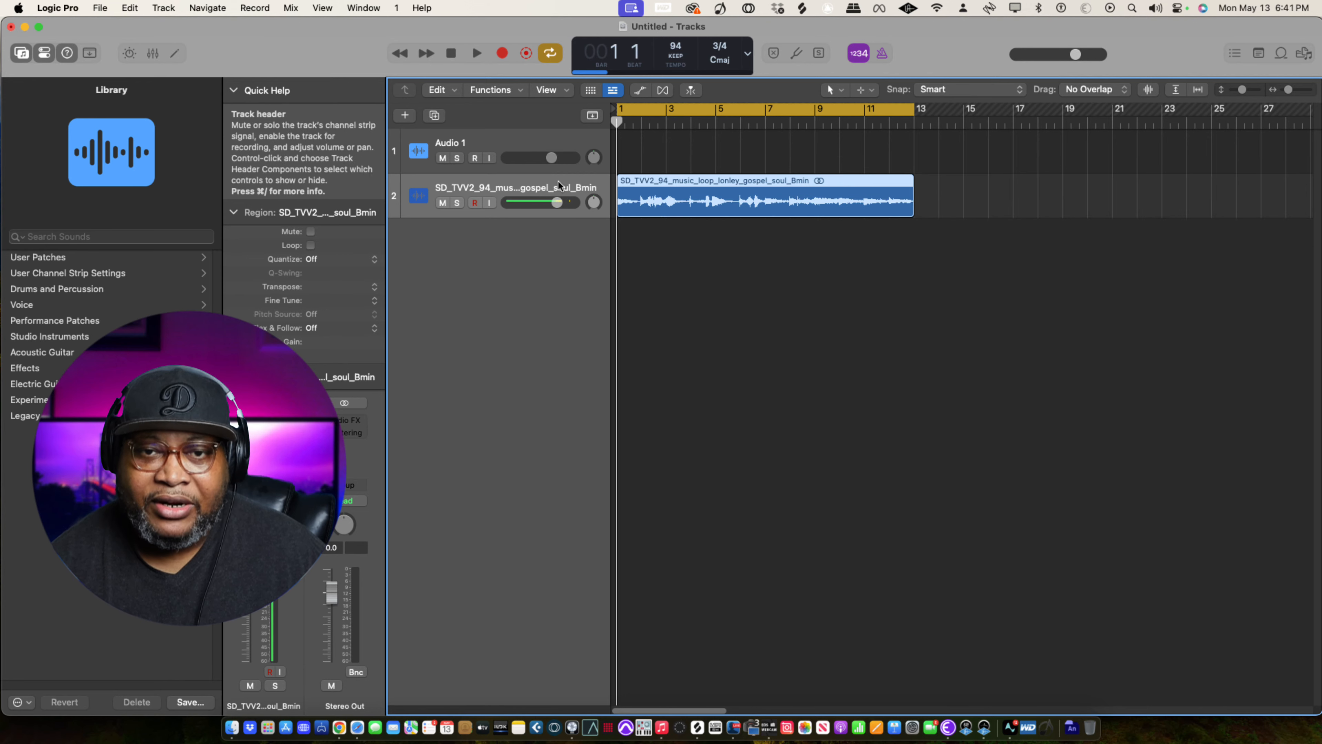
pyautogui.click(501, 95)
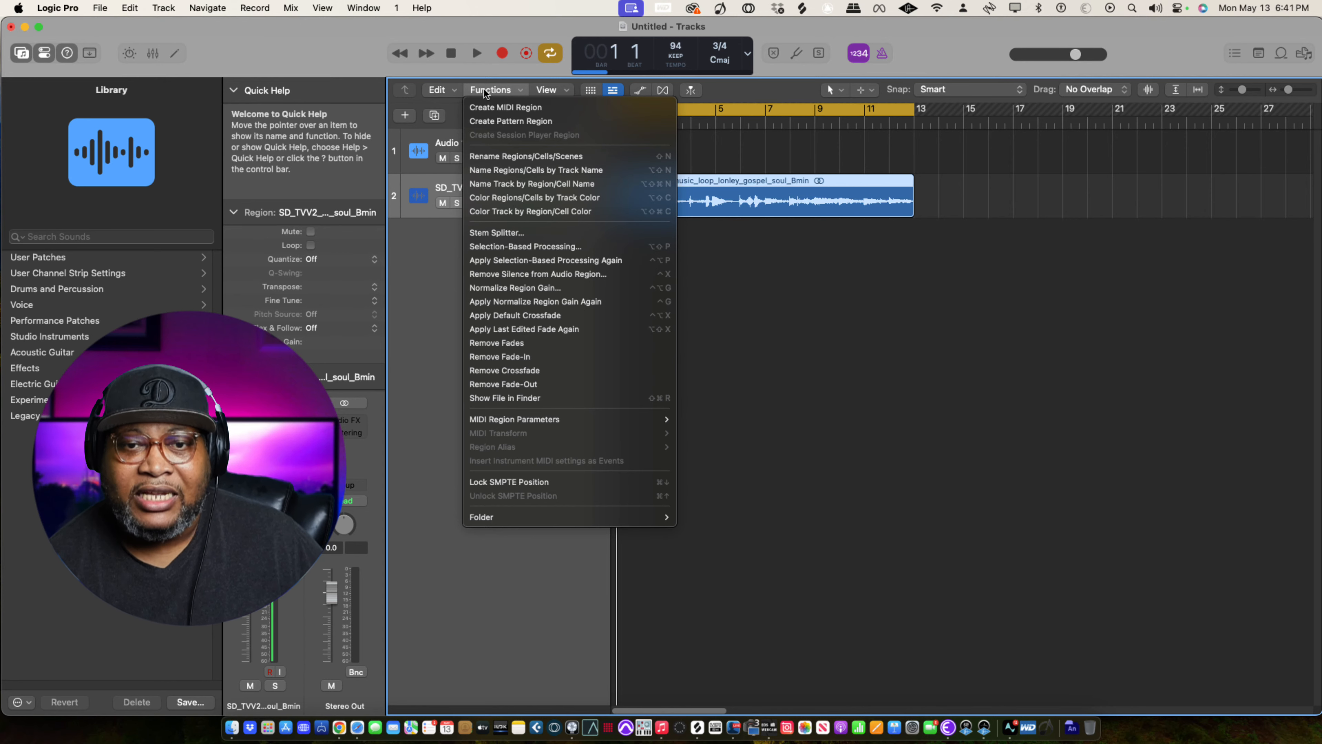
pyautogui.click(502, 233)
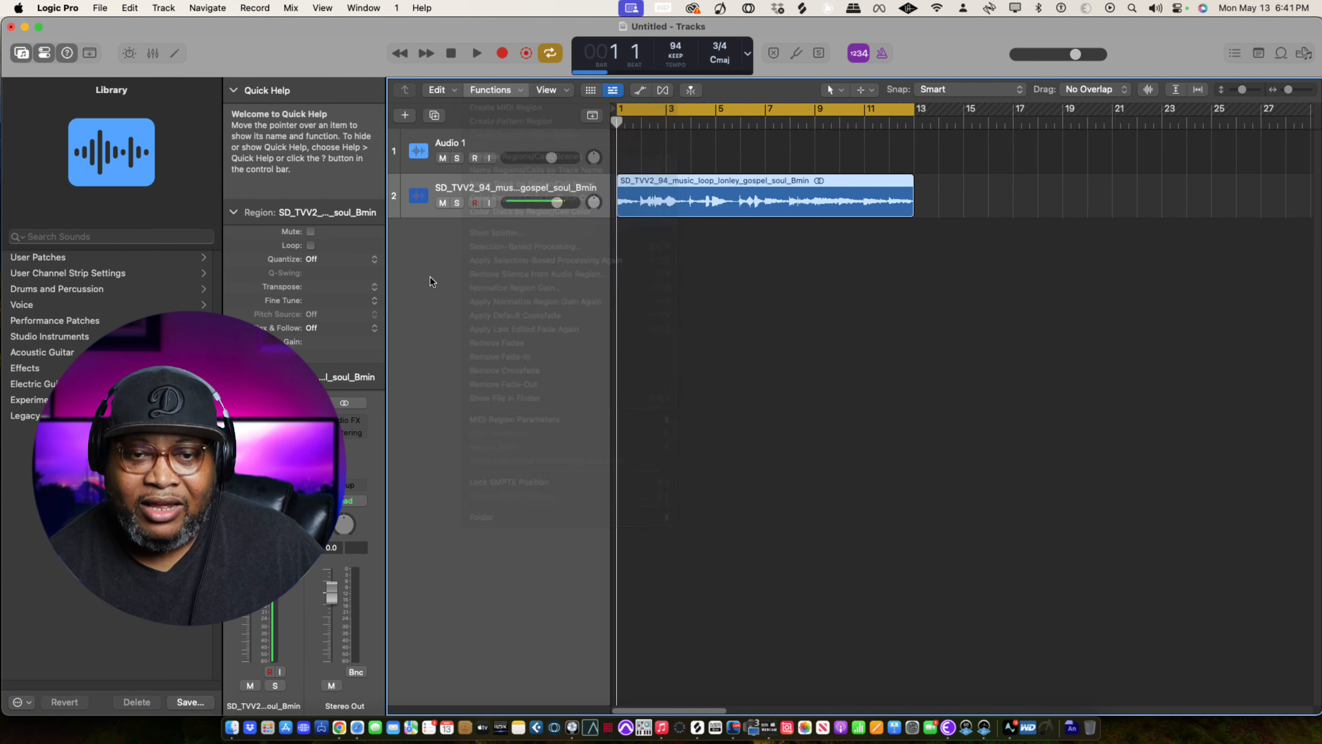
pyautogui.rightClick(690, 206)
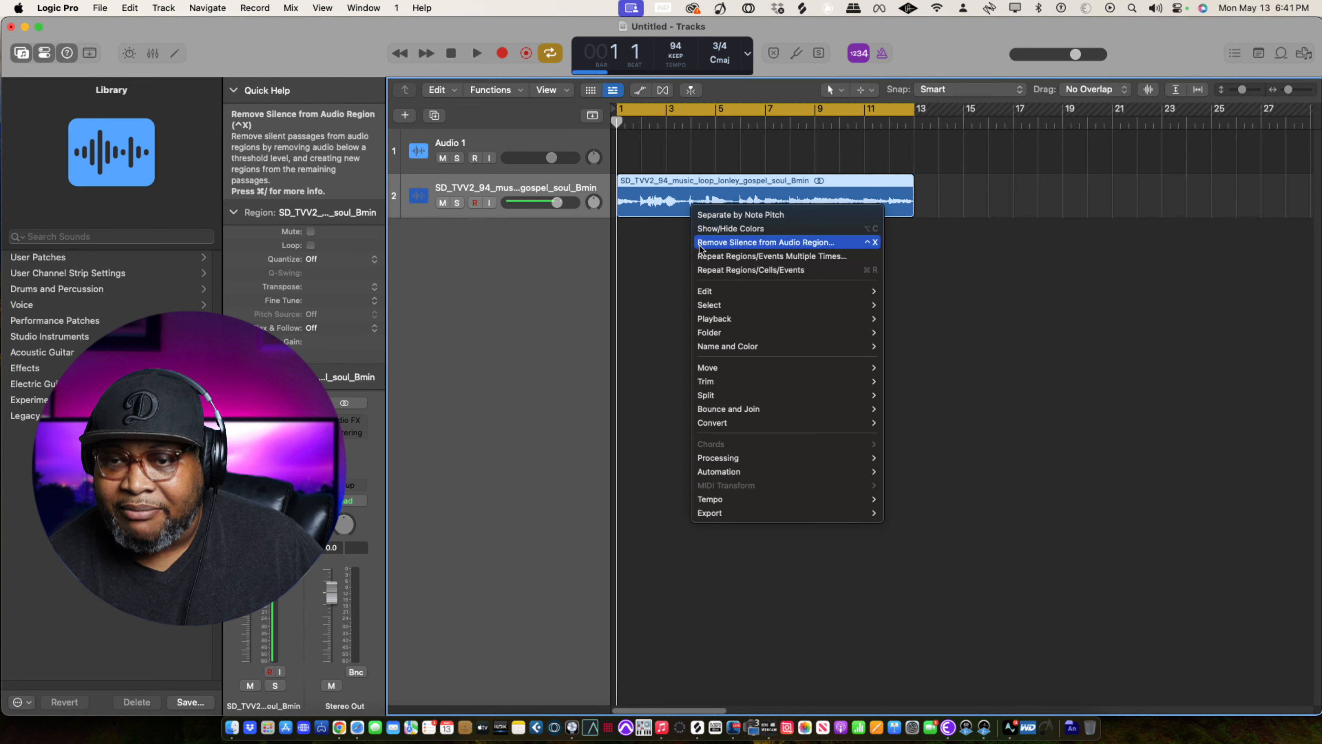
pyautogui.moveTo(699, 295)
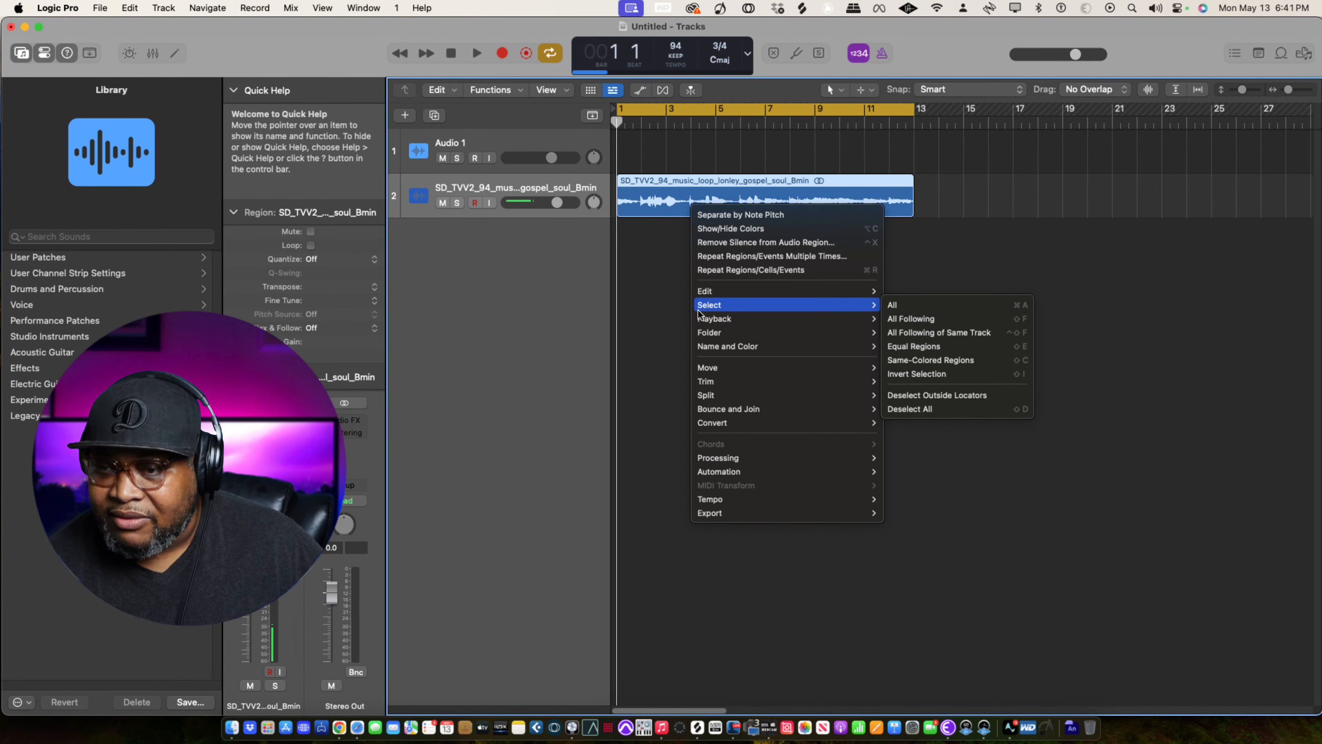
pyautogui.moveTo(704, 349)
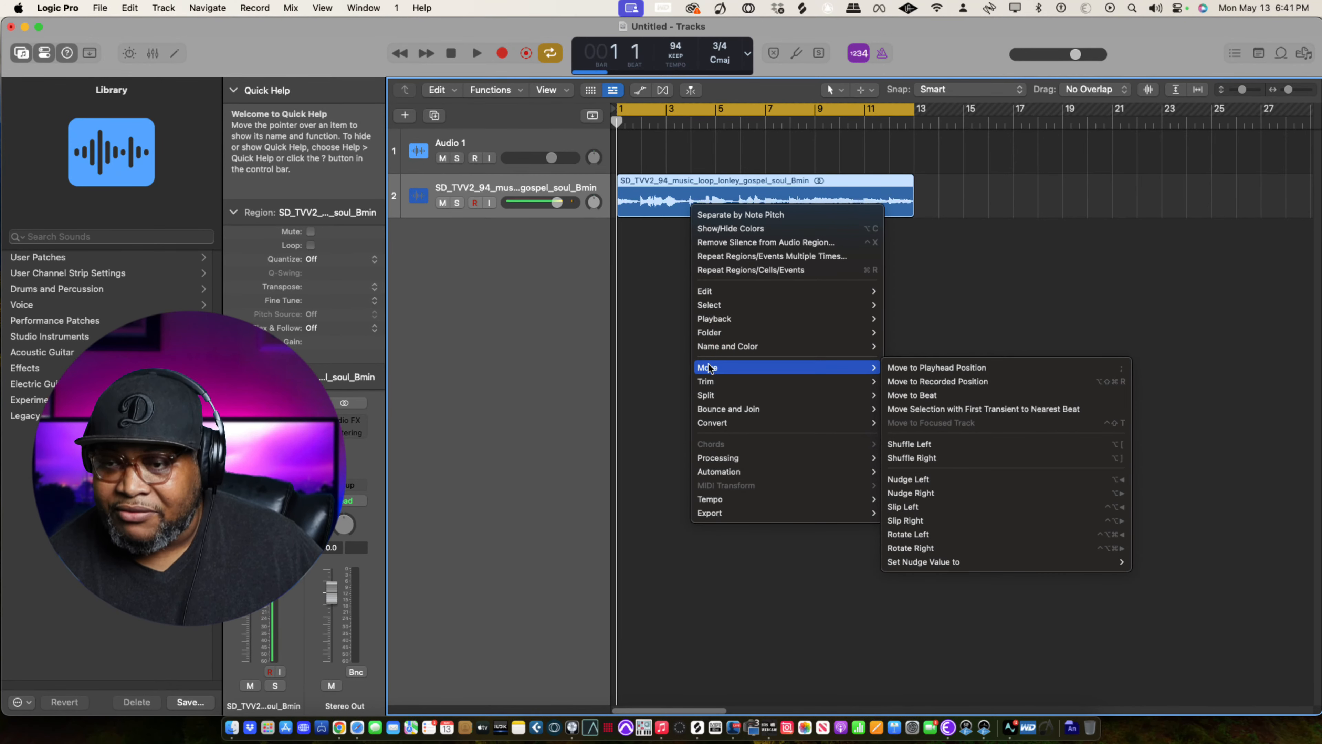
pyautogui.moveTo(711, 398)
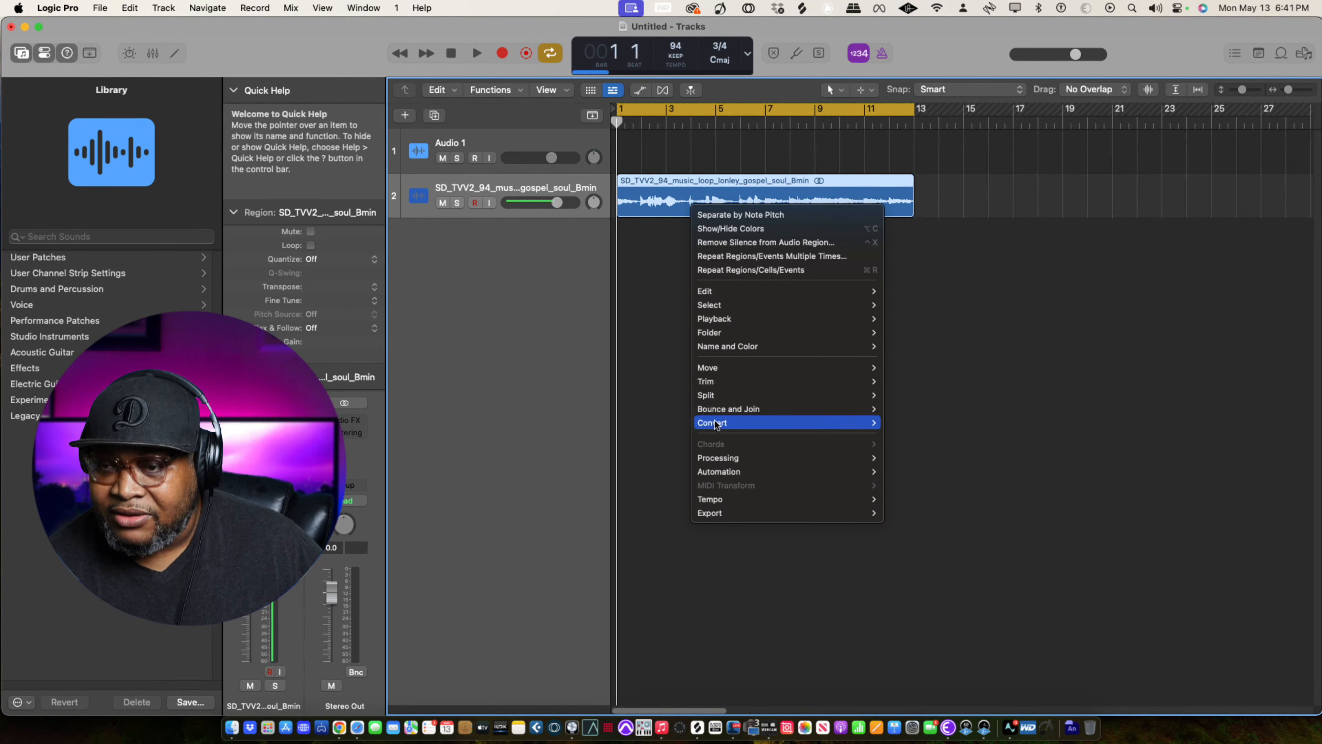
pyautogui.moveTo(714, 461)
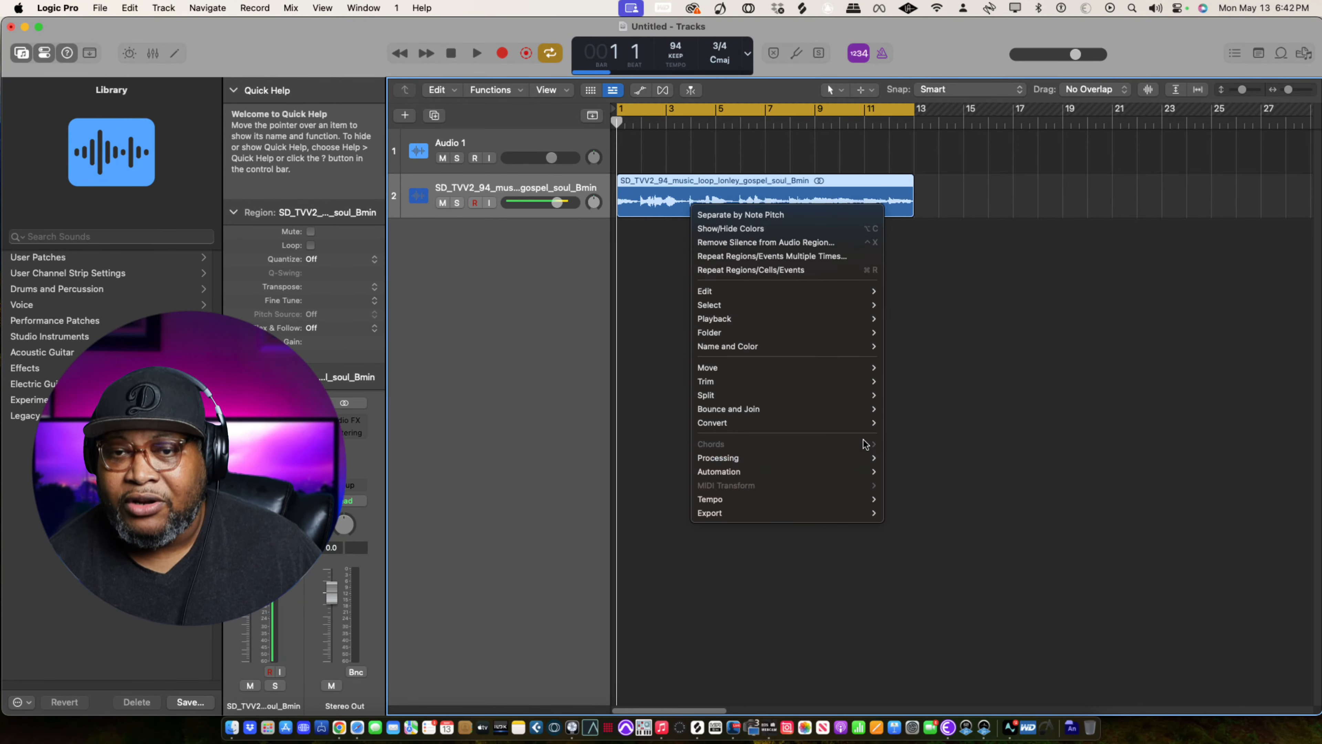
pyautogui.click(586, 376)
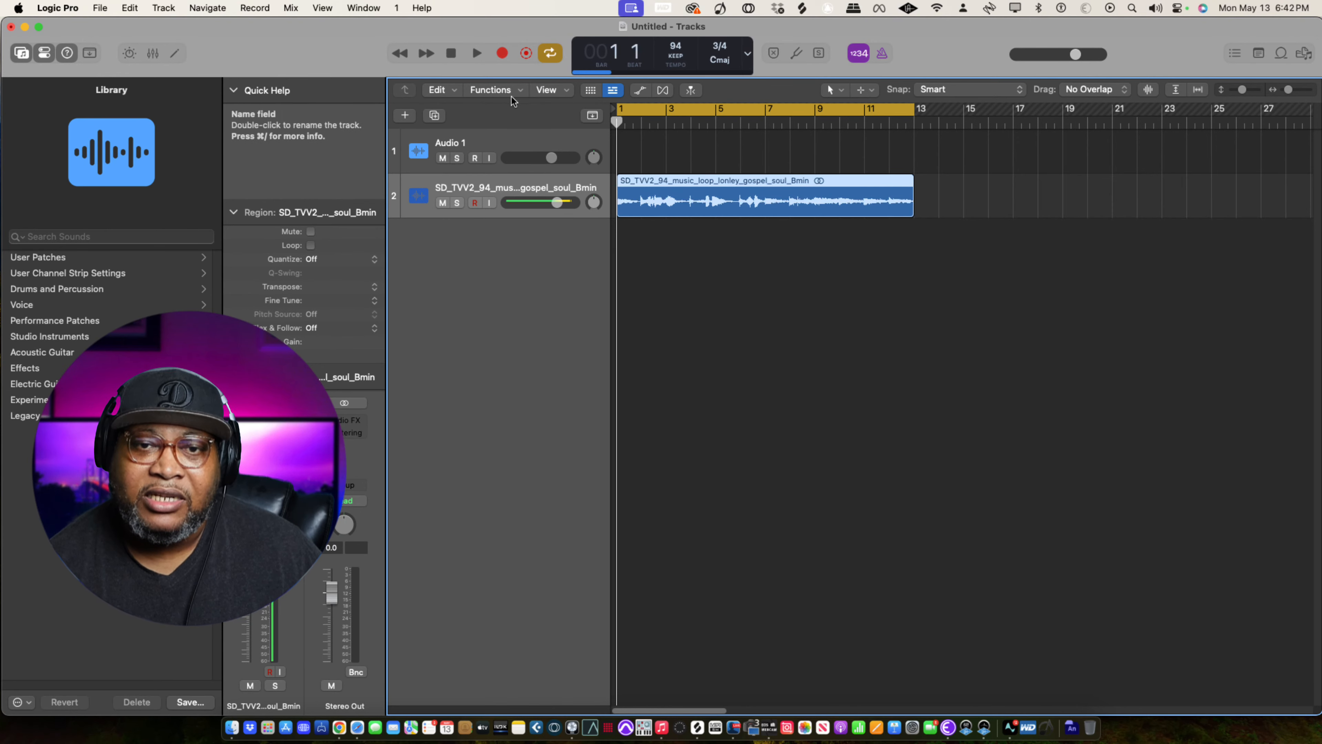
# Split the SD_TVV2_94 music loop region with Stem Splitter into Vocals, Drums, Bass and Other stems.
pyautogui.click(505, 86)
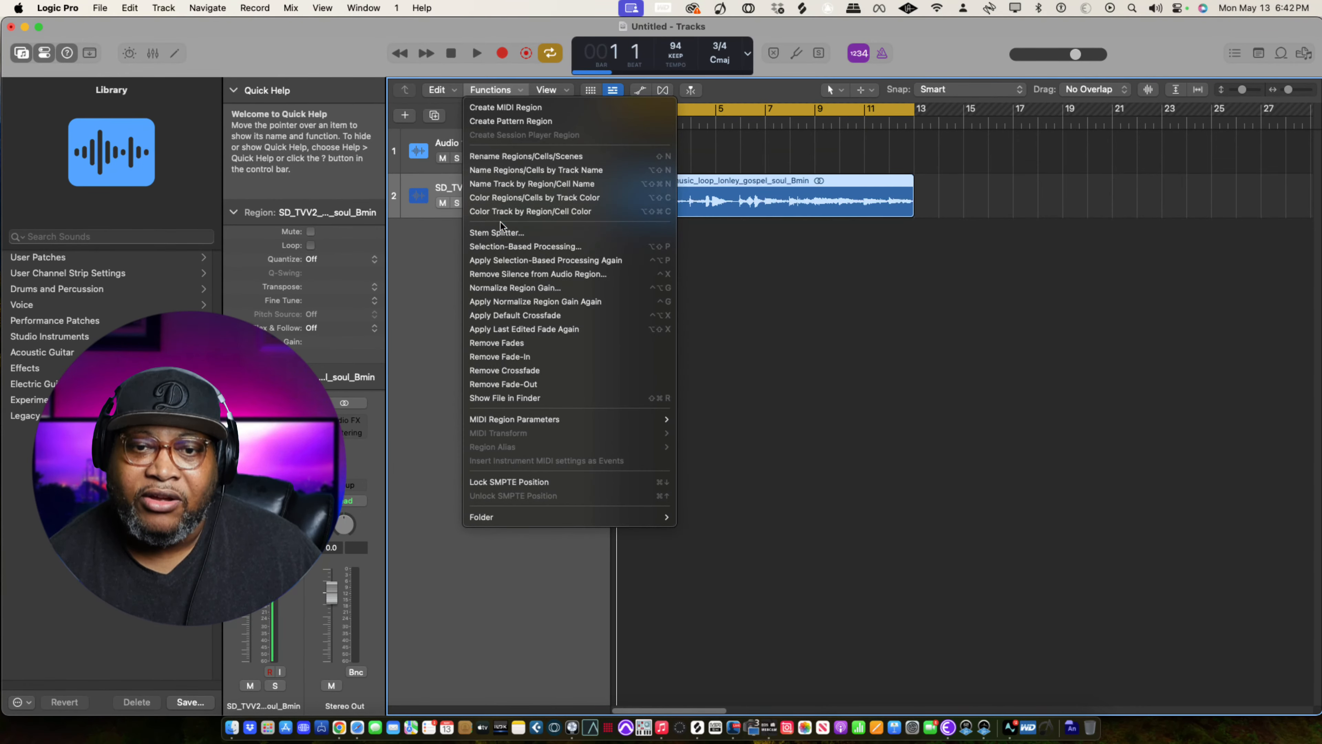
pyautogui.click(498, 232)
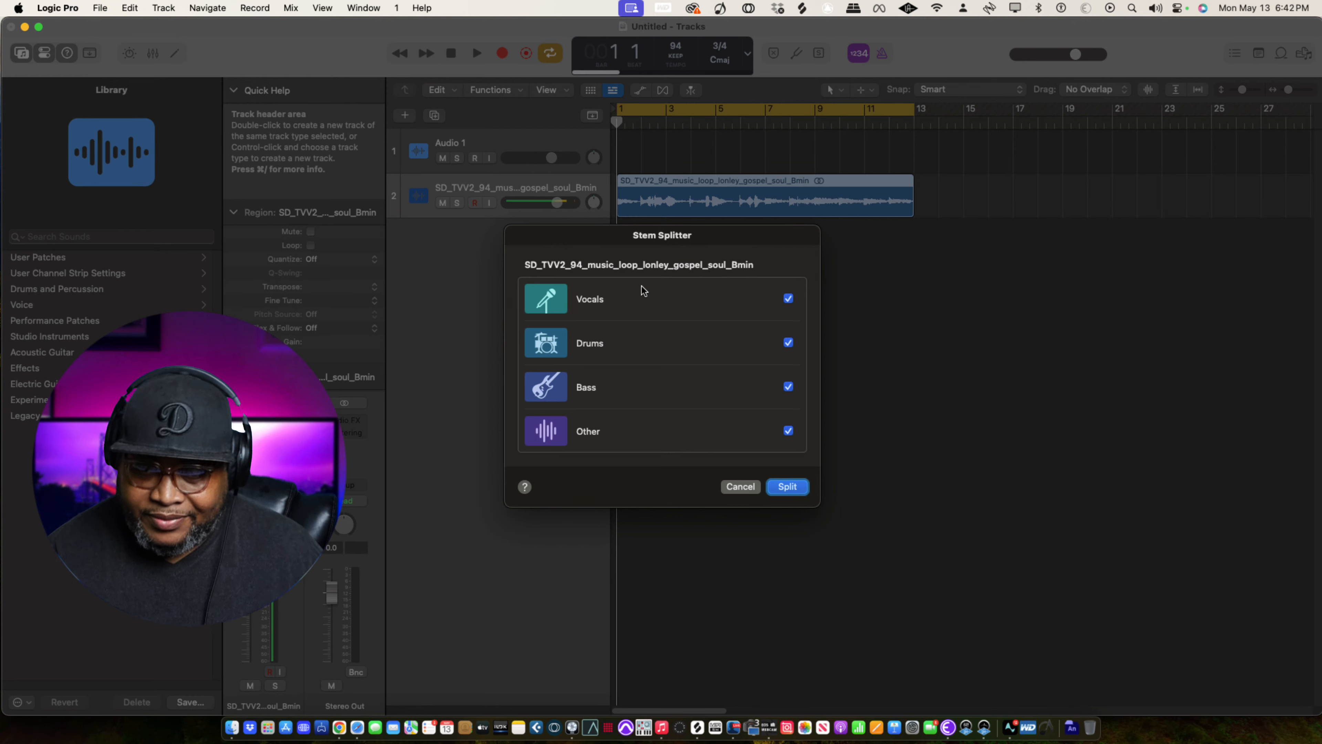
pyautogui.click(525, 487)
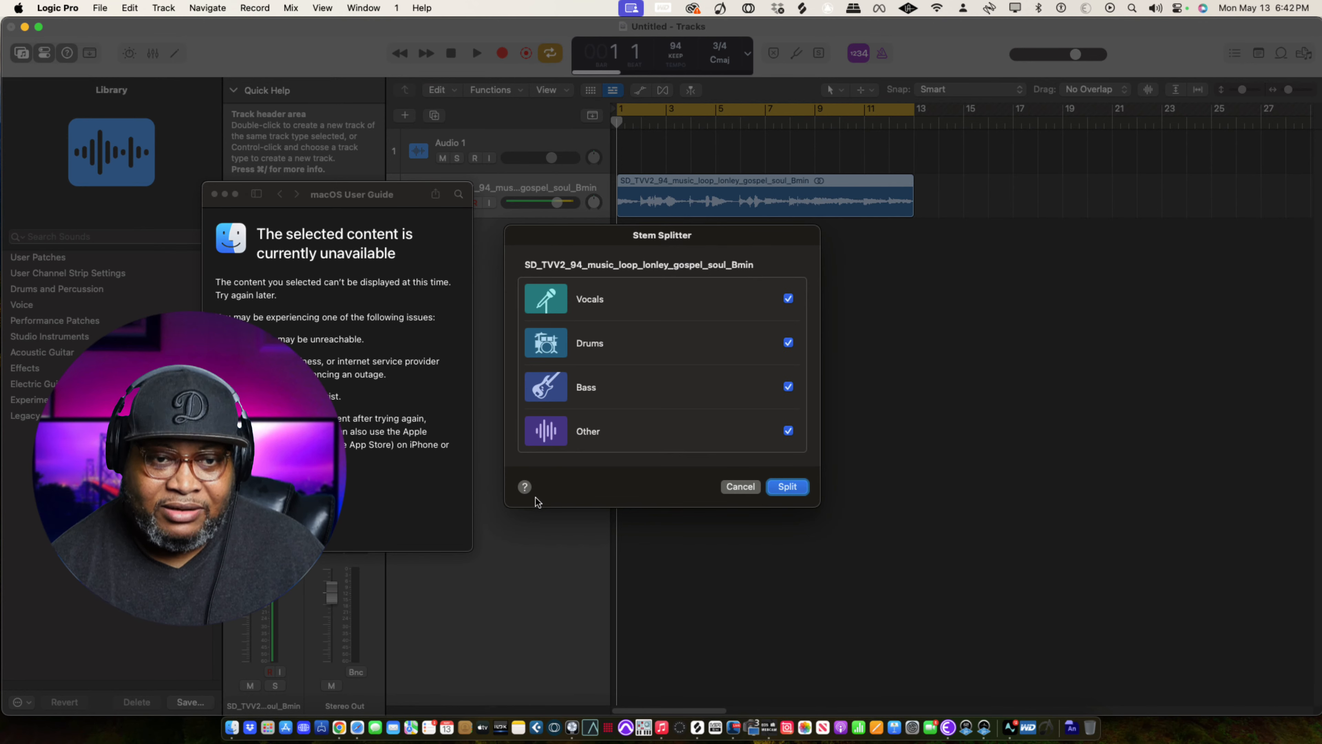
pyautogui.click(214, 193)
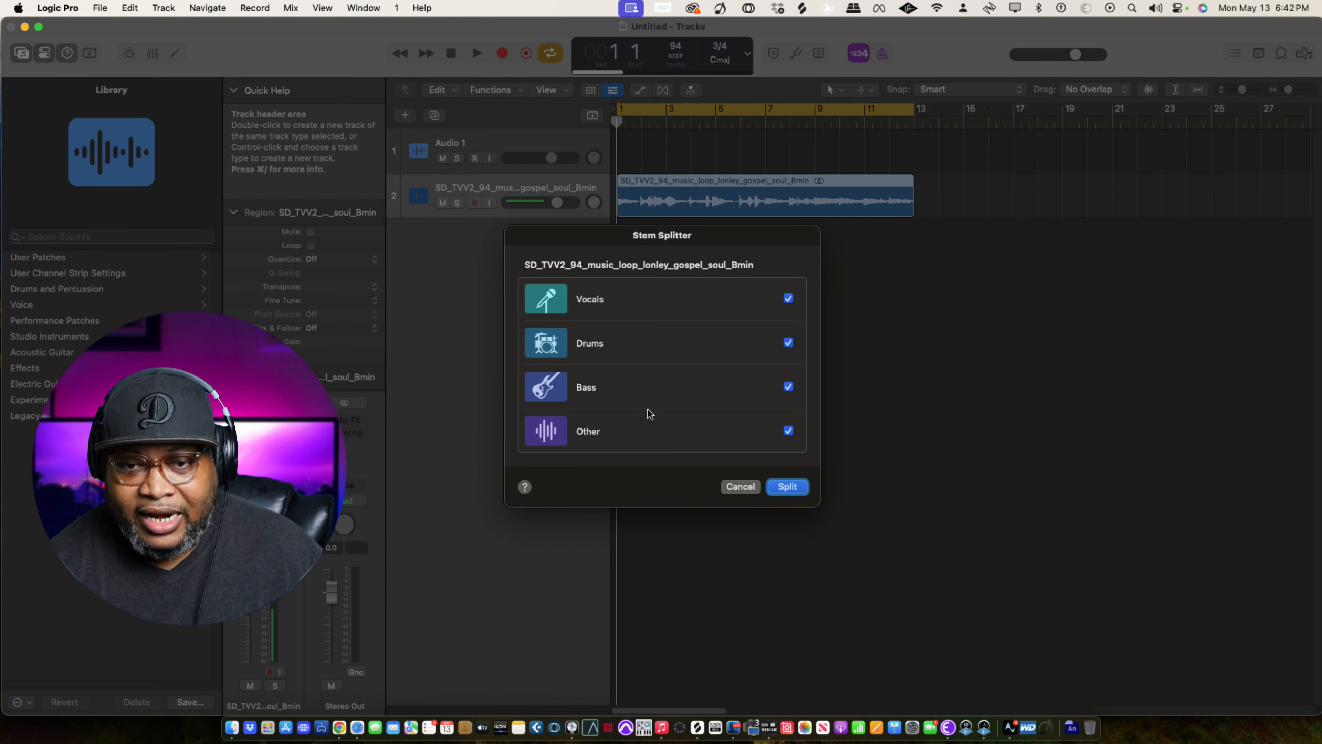
pyautogui.click(788, 485)
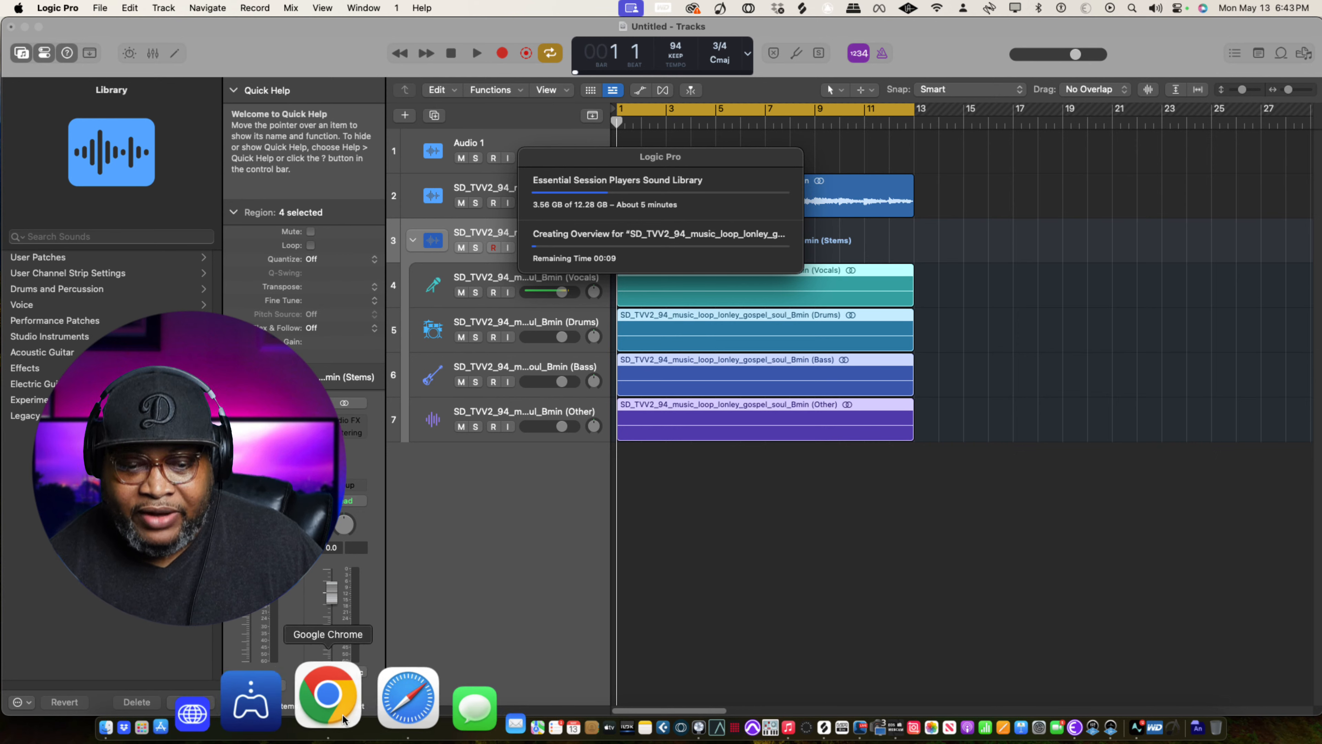
# Quit the background applications Google Chrome, Safari, Music and Splice while the stem files are being processed.
pyautogui.rightClick(342, 714)
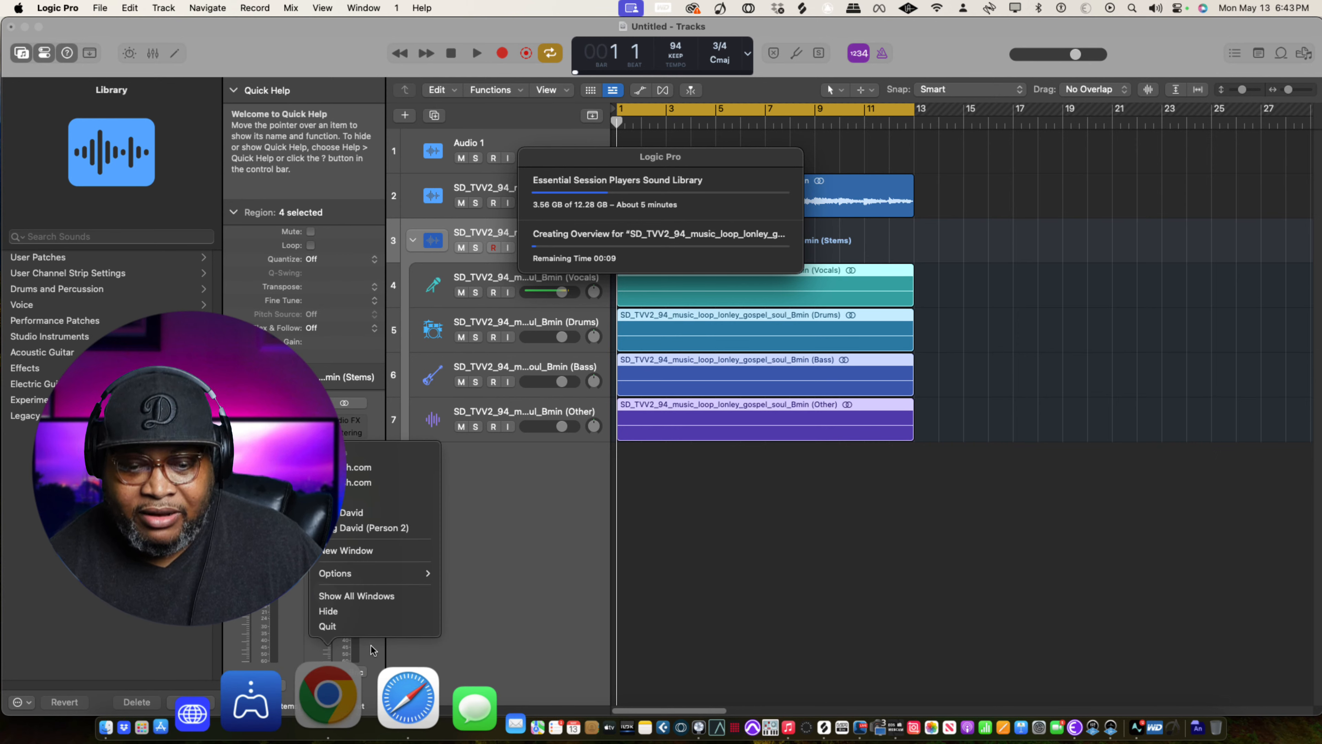
pyautogui.click(367, 623)
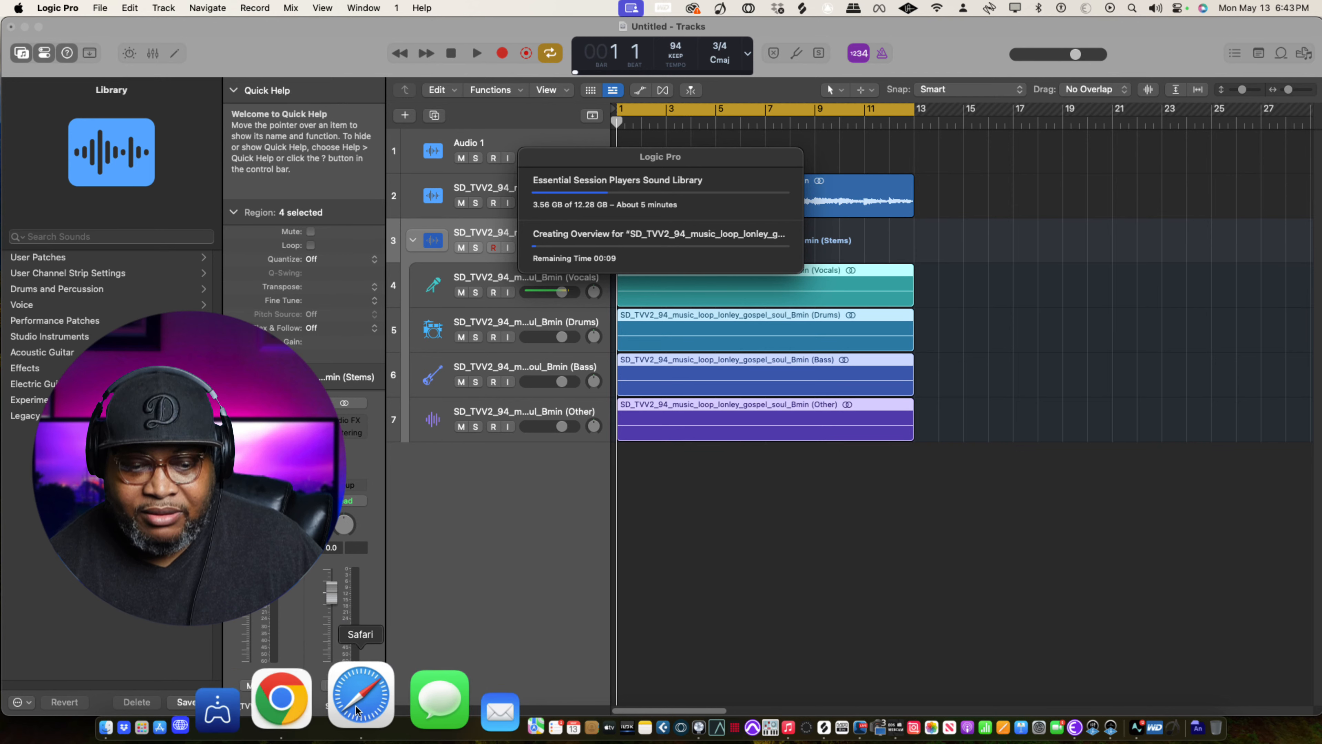
pyautogui.rightClick(356, 704)
pyautogui.click(410, 626)
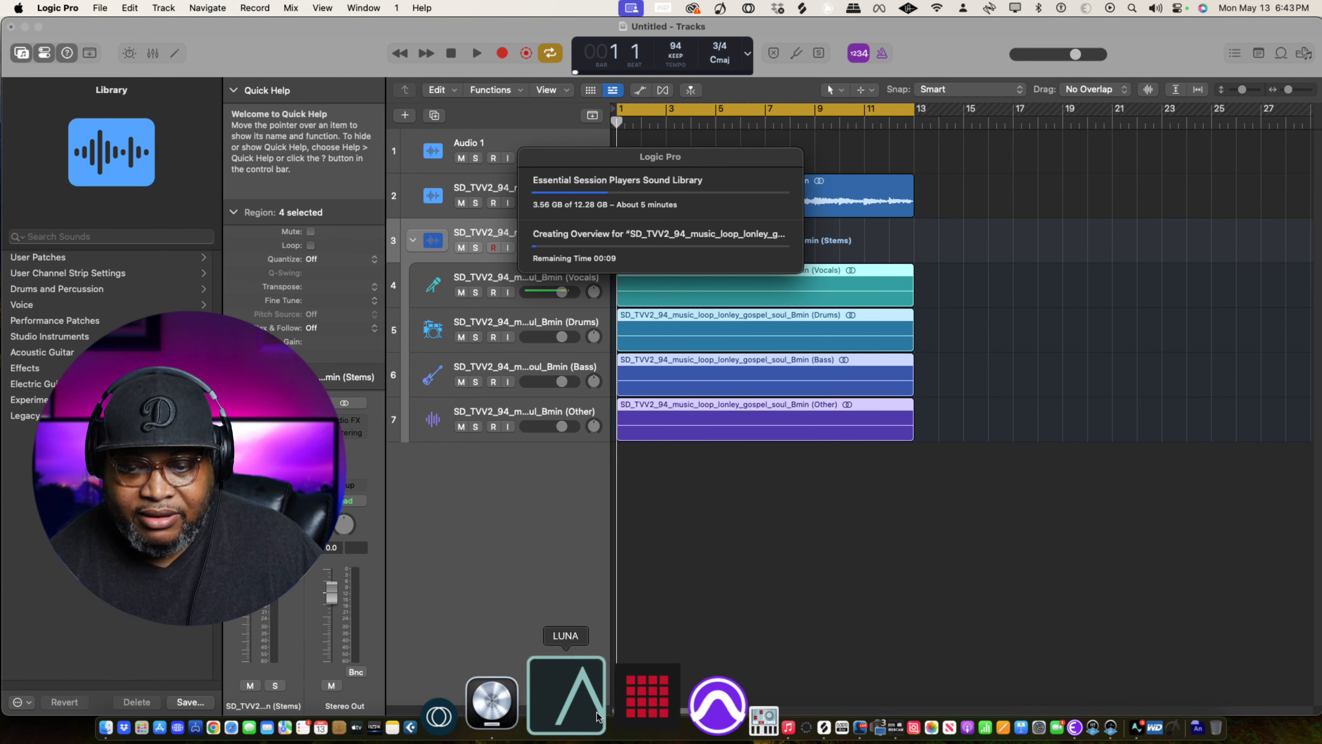
pyautogui.rightClick(660, 712)
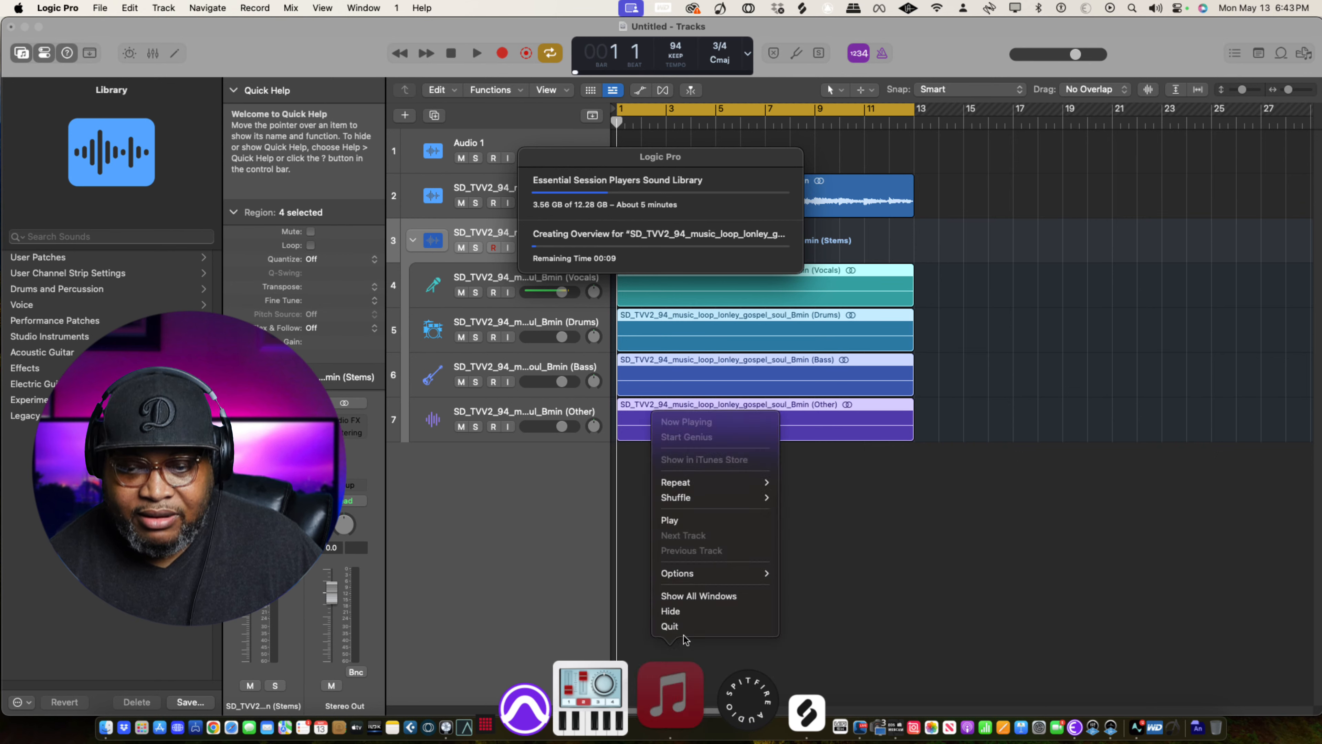
pyautogui.click(686, 631)
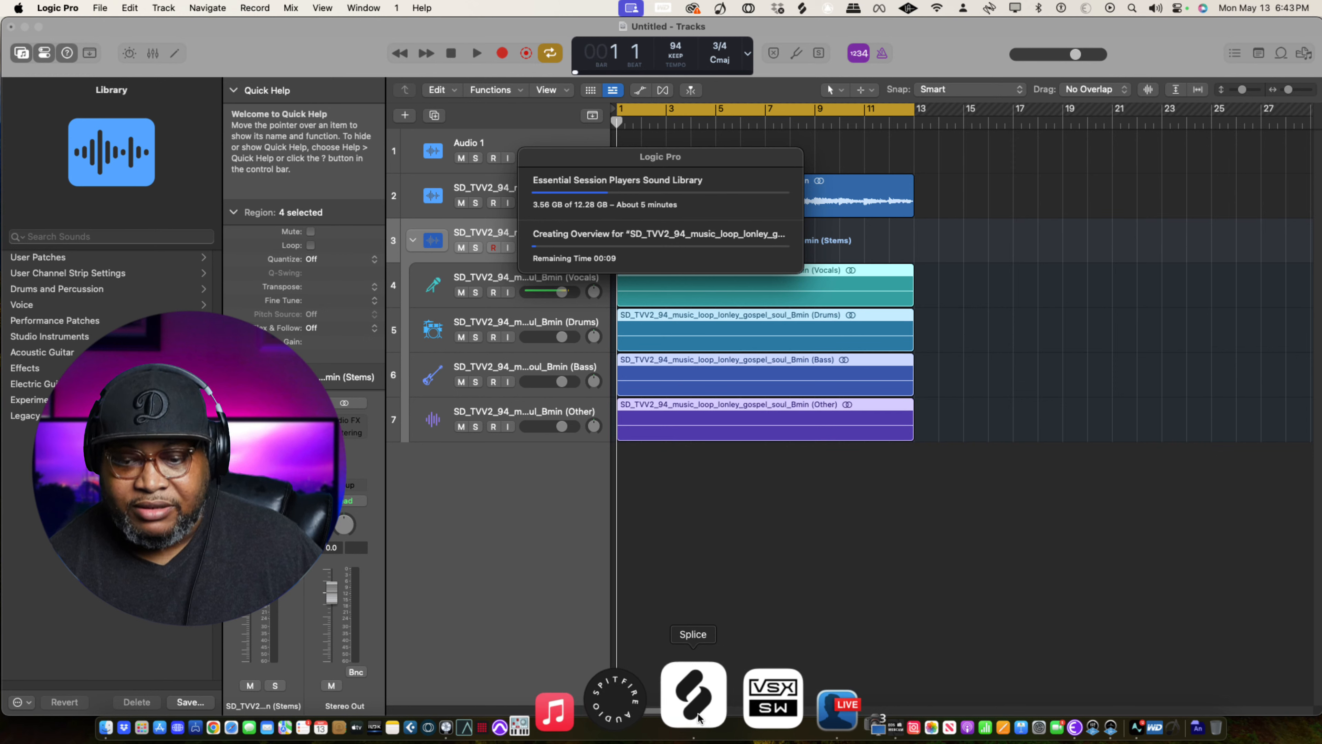
pyautogui.rightClick(700, 716)
pyautogui.click(755, 626)
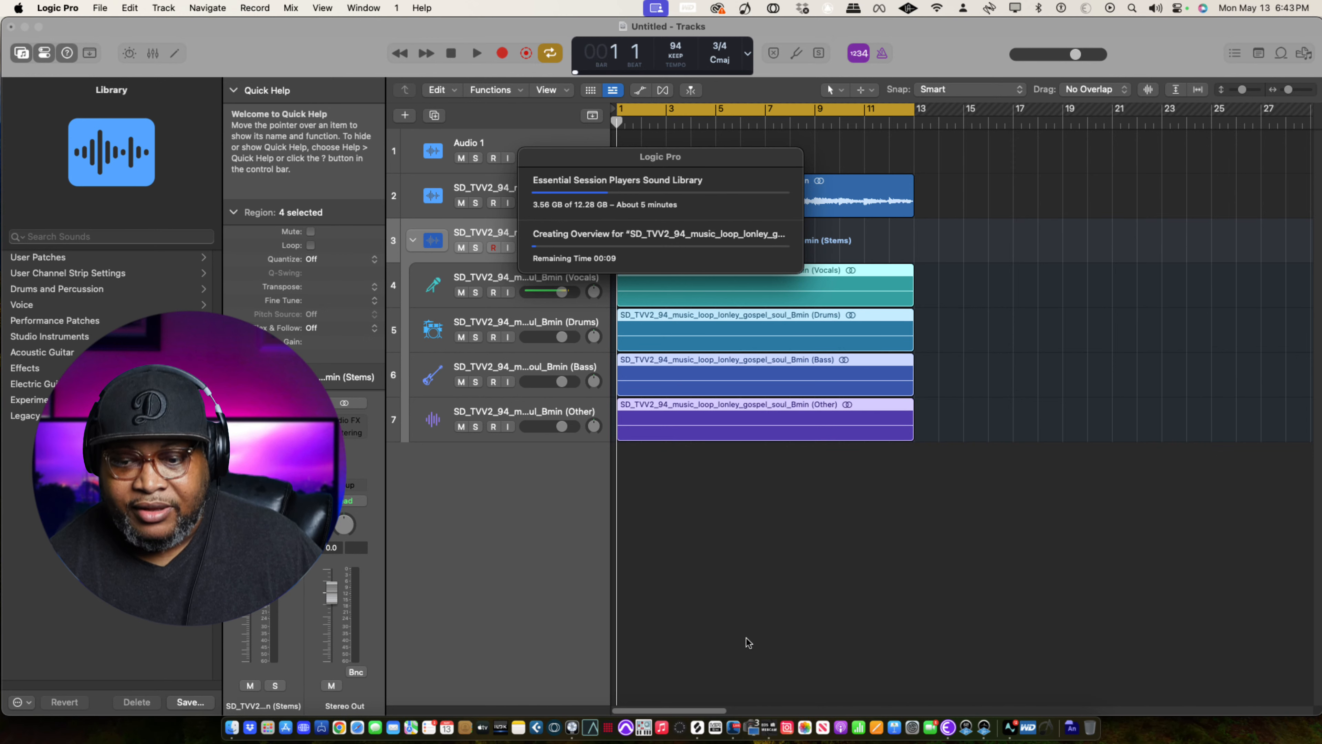
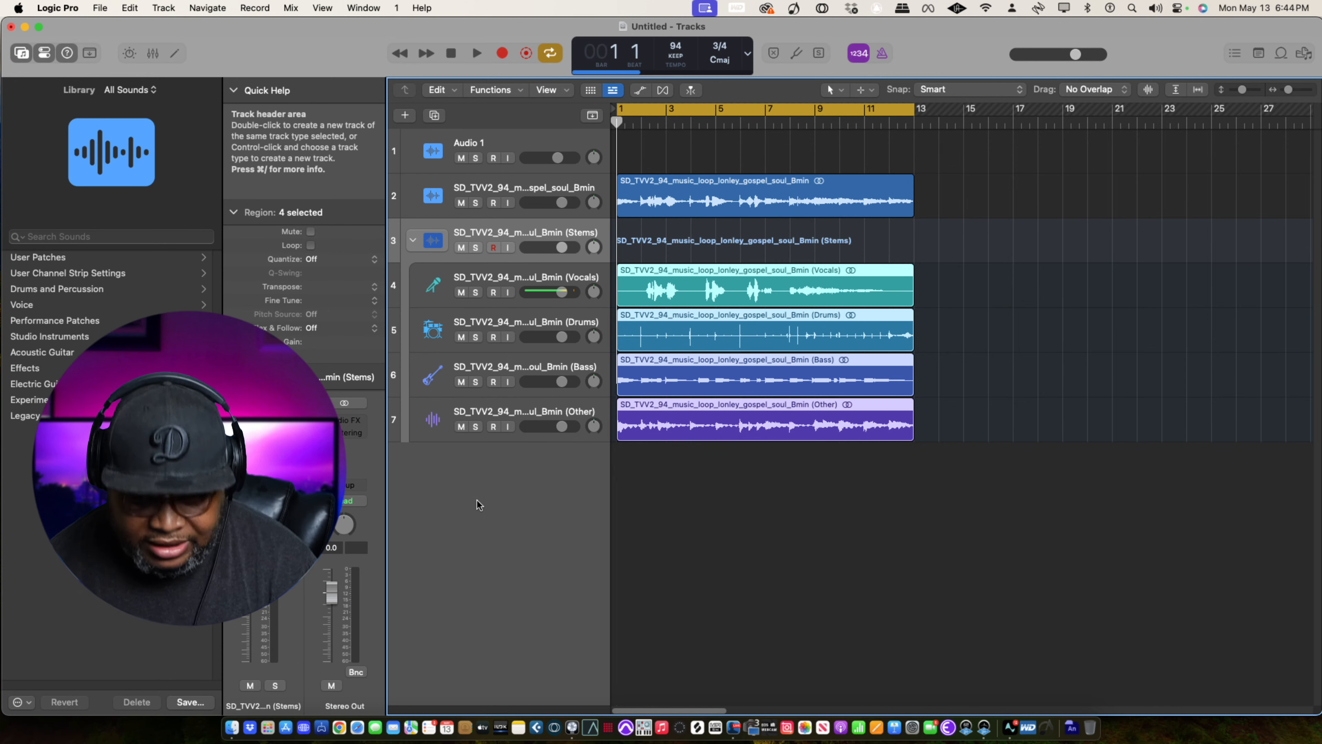
# Show the Mixer, shrink it to give the track area more height, and collapse the Stems track stack.
pyautogui.press('x')
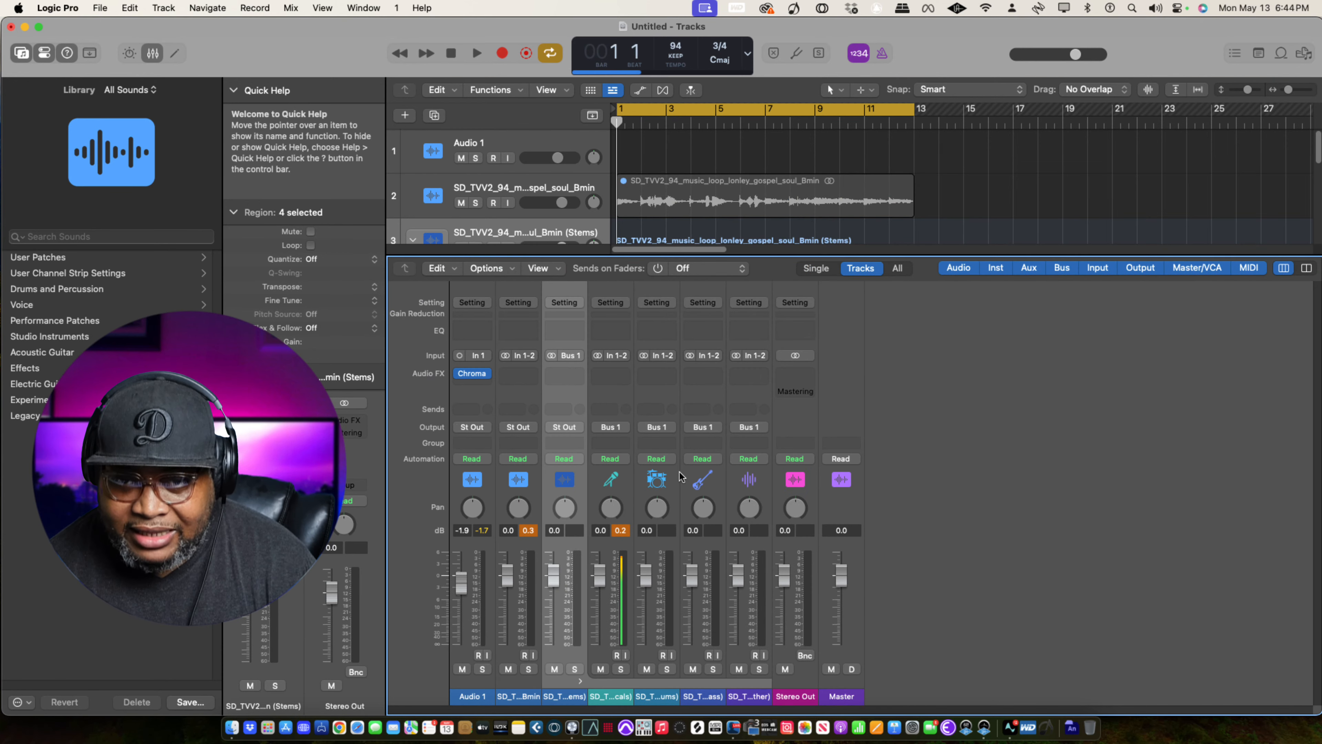
pyautogui.moveTo(719, 254); pyautogui.dragTo(717, 404)
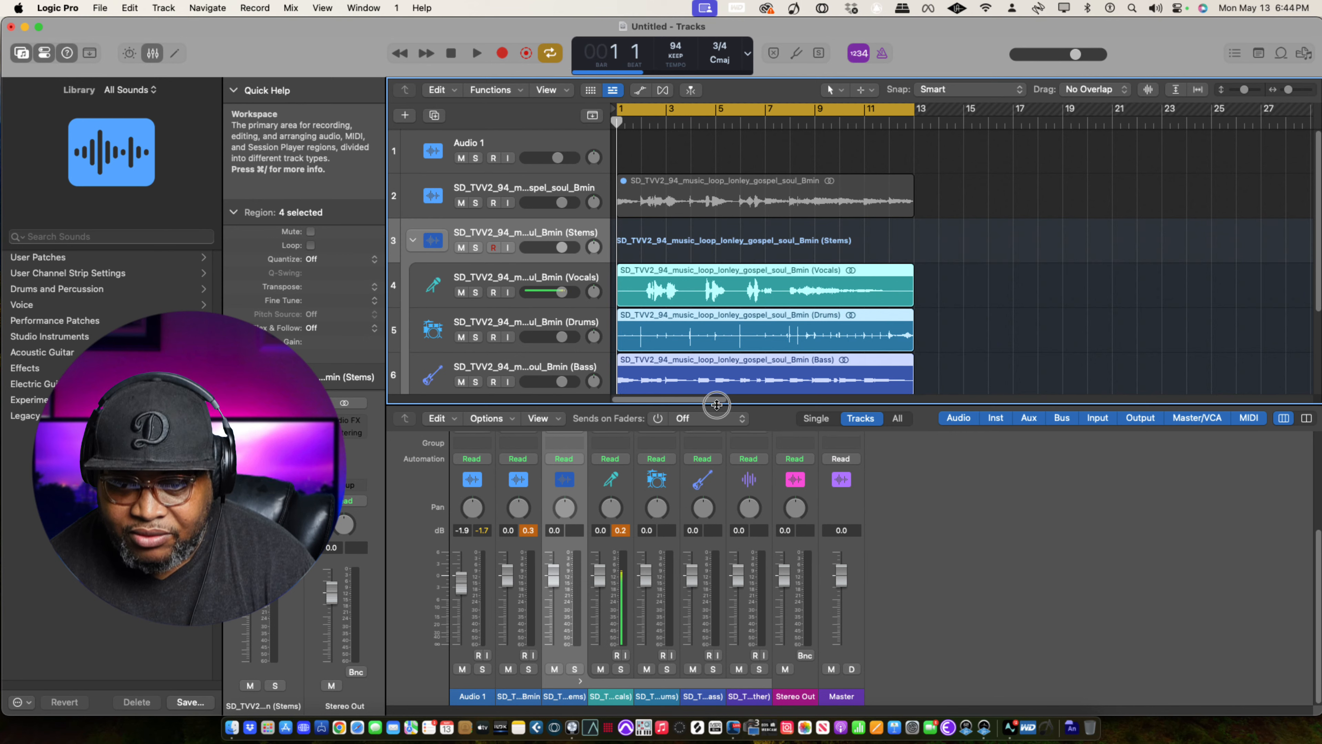
pyautogui.click(580, 680)
pyautogui.click(580, 679)
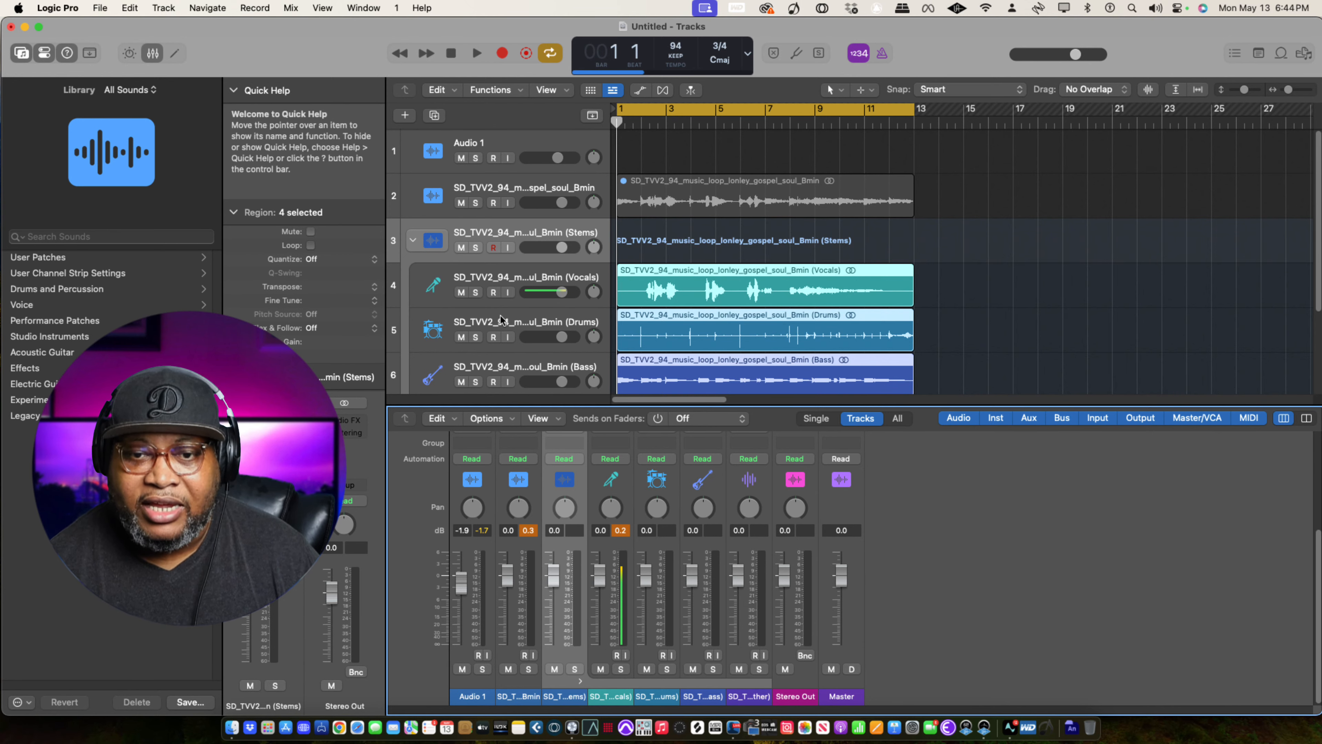
pyautogui.click(413, 241)
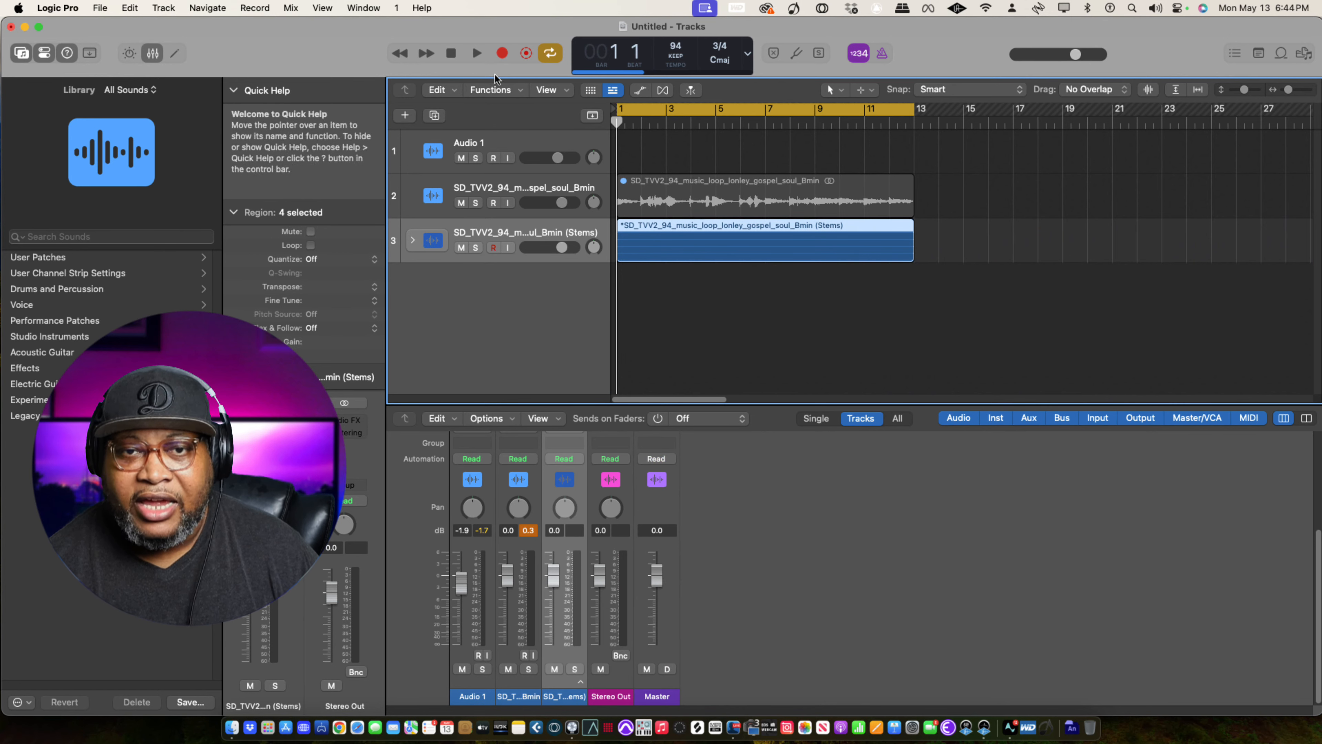
# Play the collapsed Stems stack through the cycle area to hear the recombined loop, and stop playback.
pyautogui.click(484, 53)
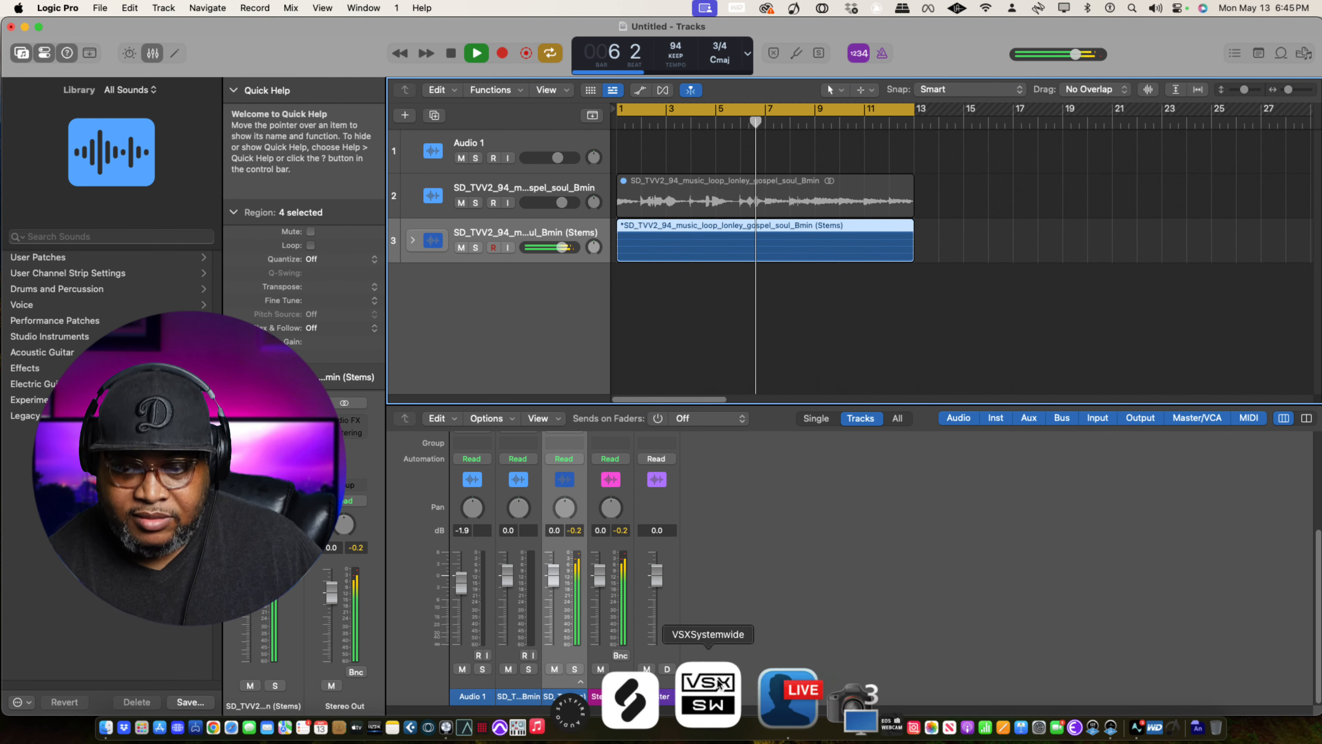
pyautogui.click(731, 692)
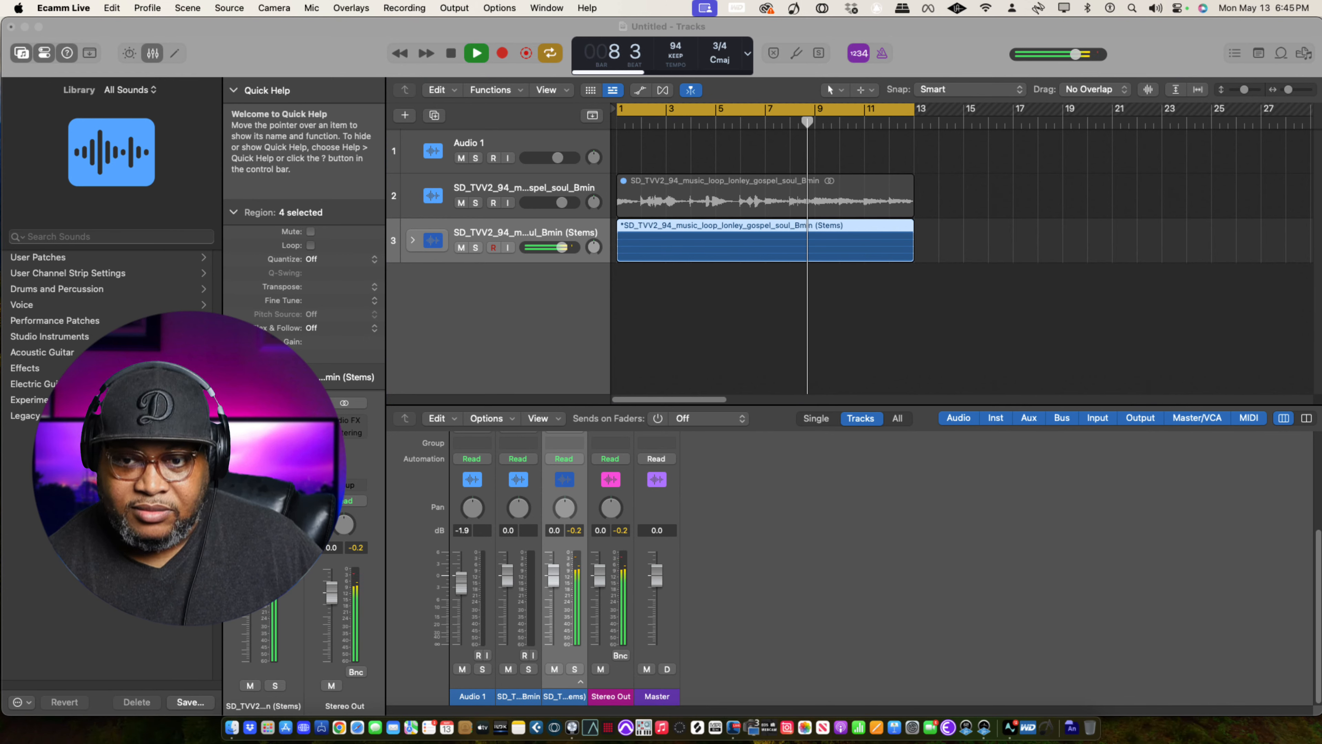
pyautogui.click(752, 395)
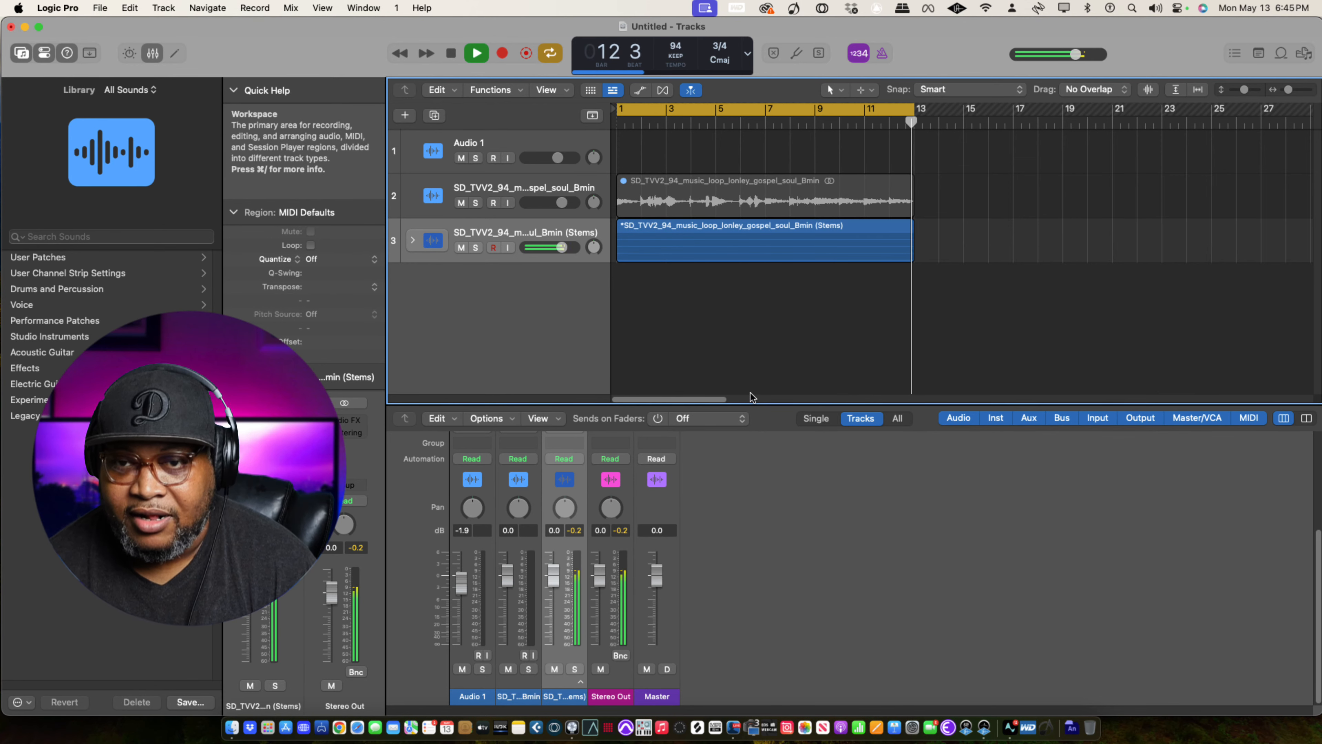
pyautogui.press('space')
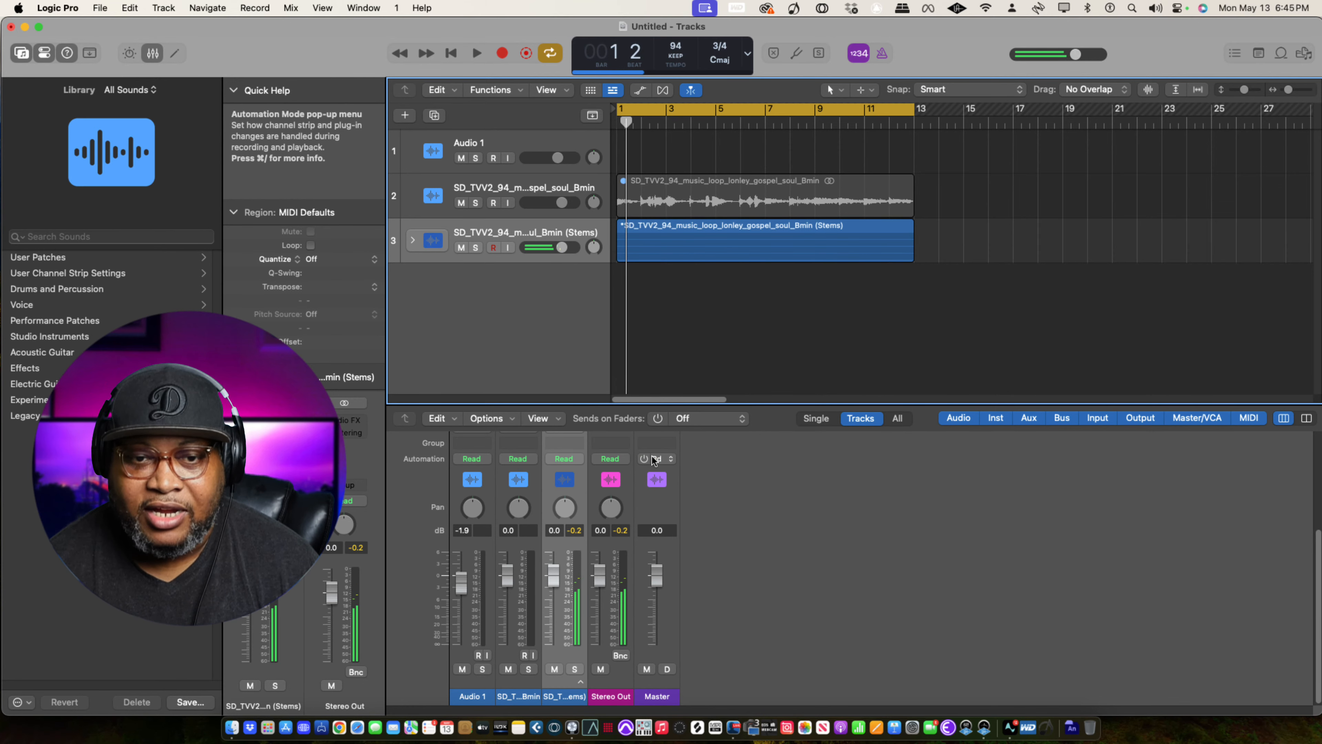
# Expand the Stems stack, solo the Vocals stem track and play it through to listen to the isolated vocal.
pyautogui.click(412, 241)
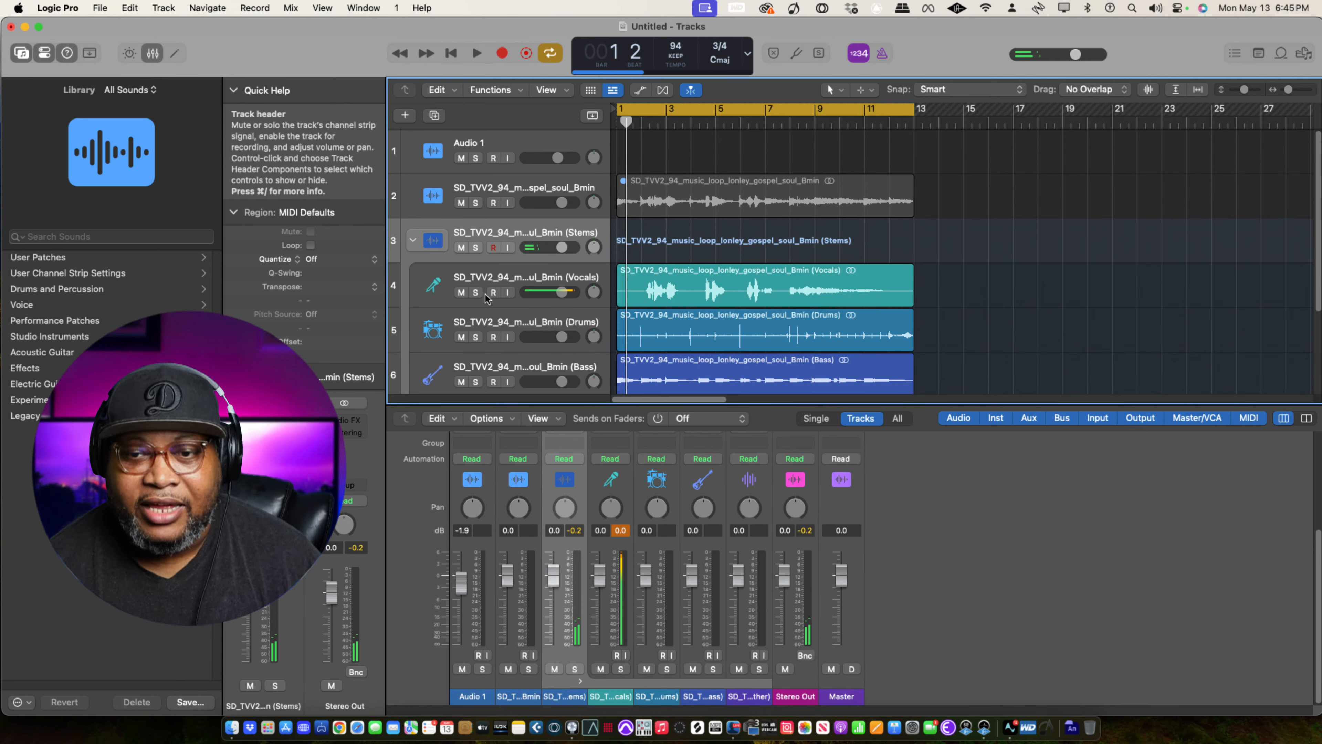
pyautogui.scroll(-1, 486, 298)
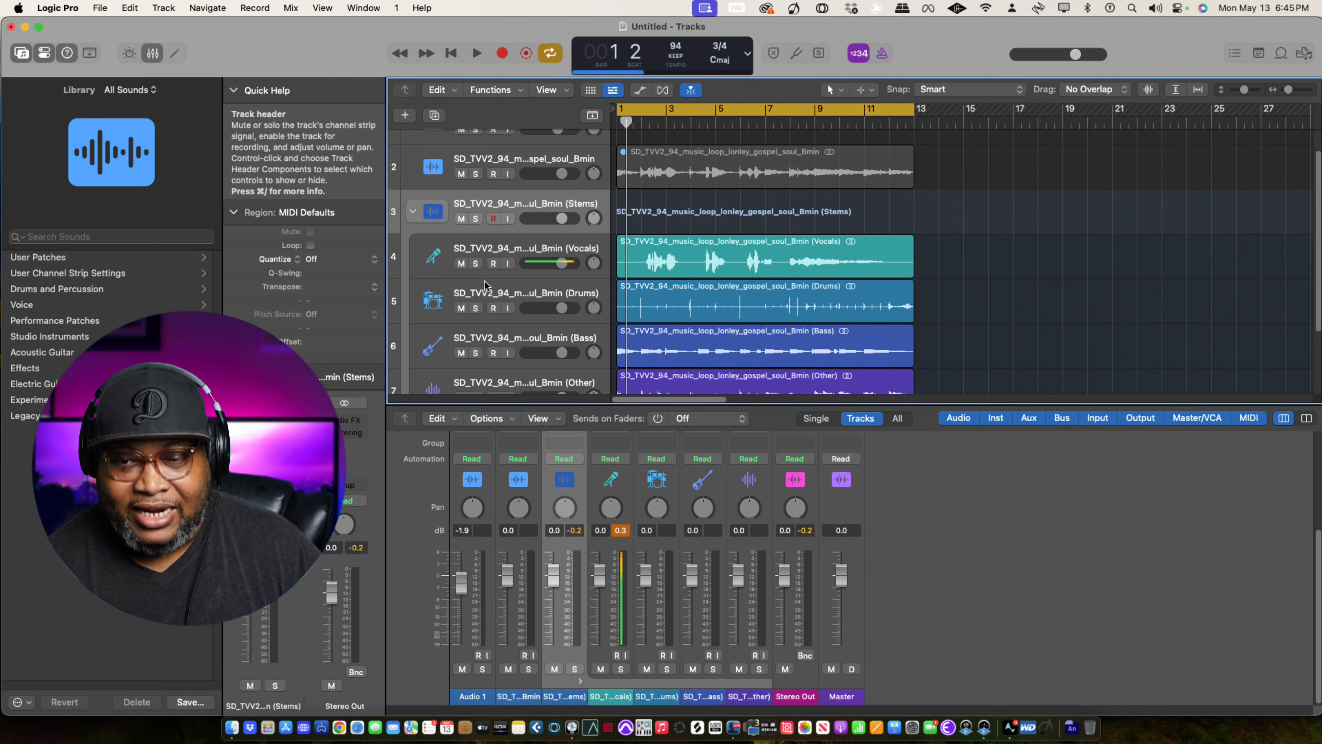
pyautogui.click(475, 264)
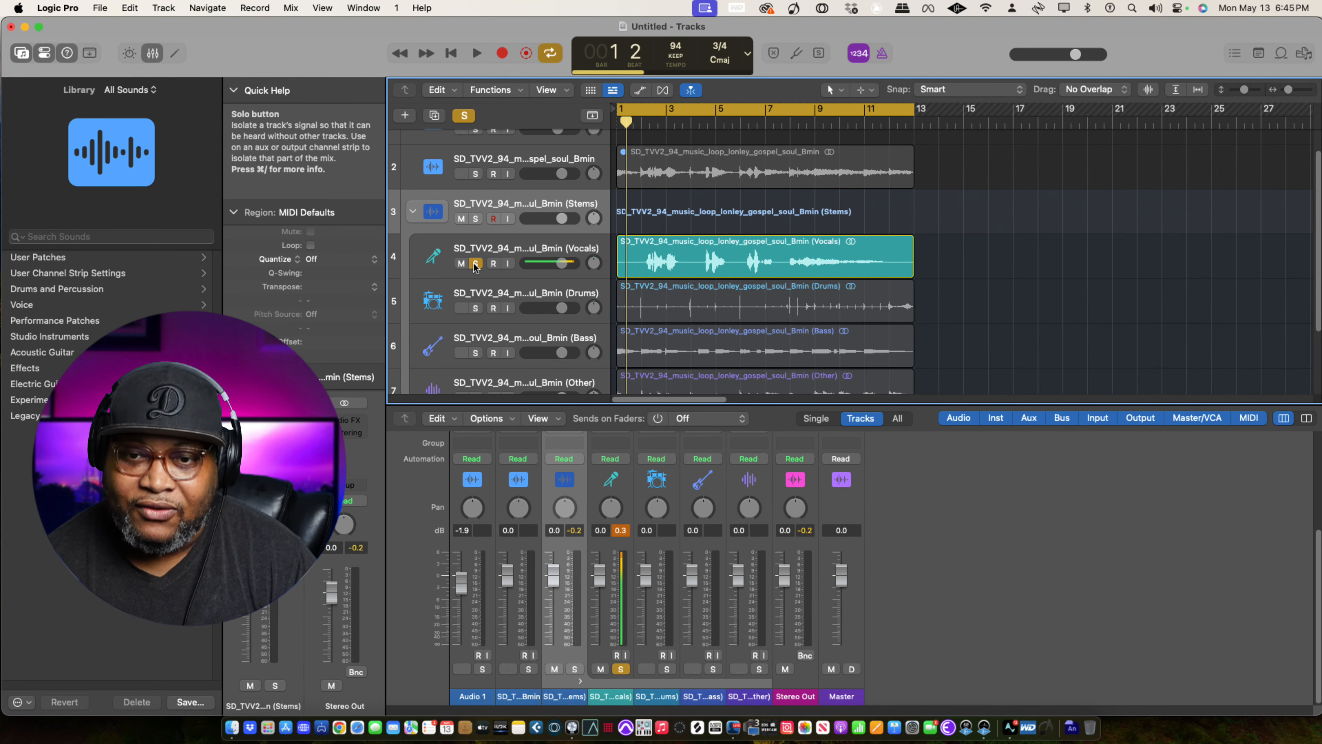
pyautogui.press('space')
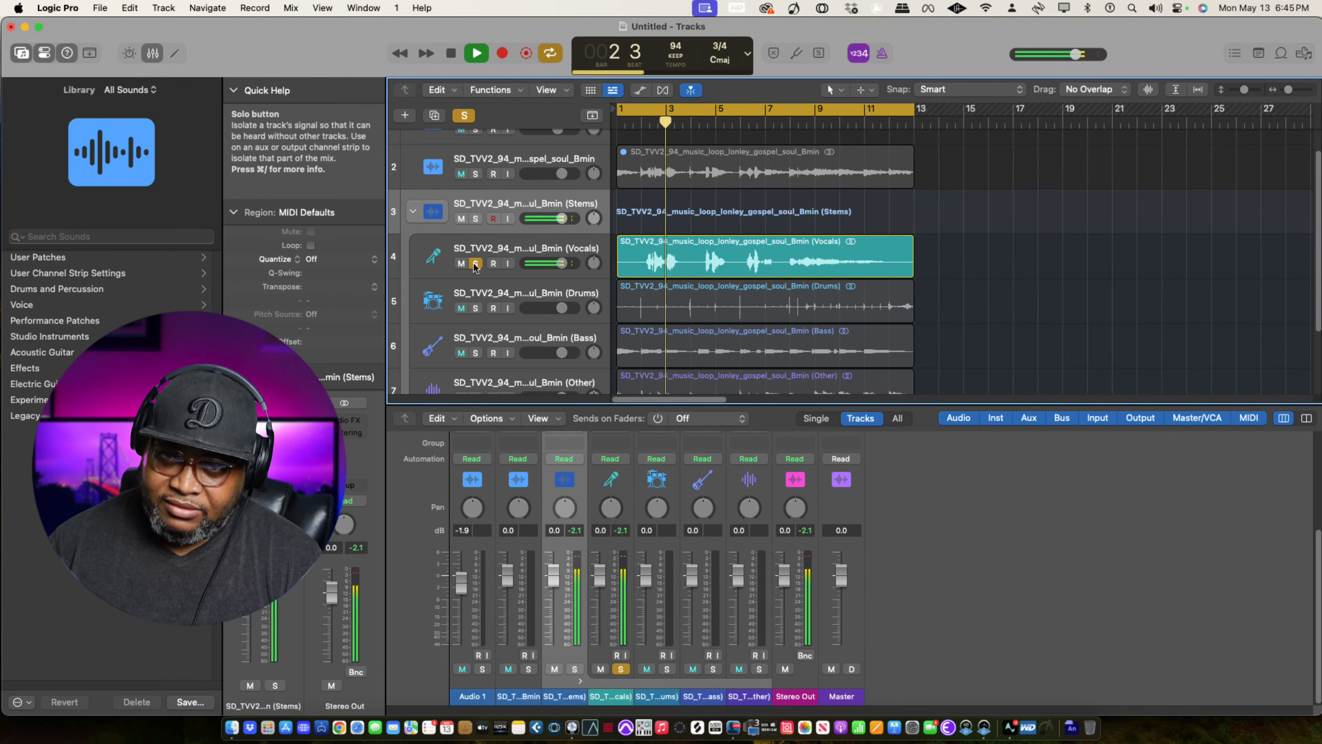
pyautogui.press('space')
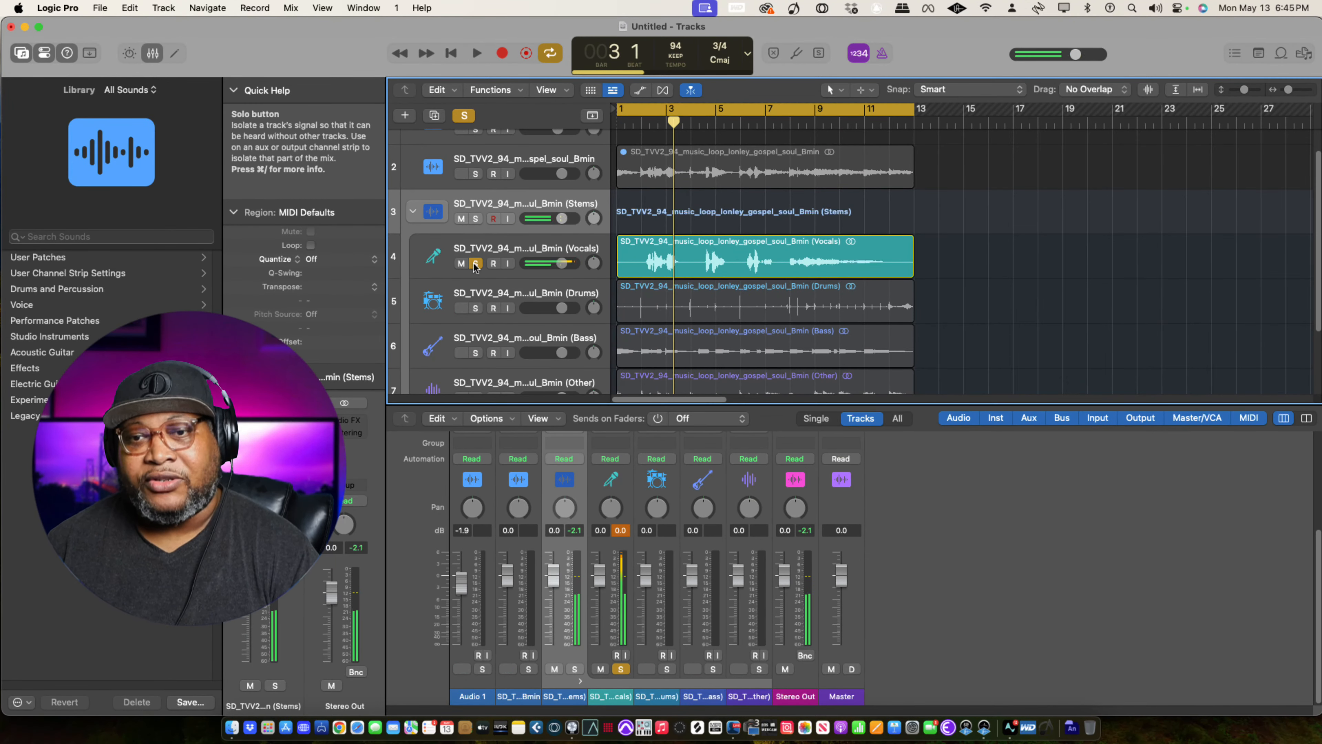
pyautogui.press('space')
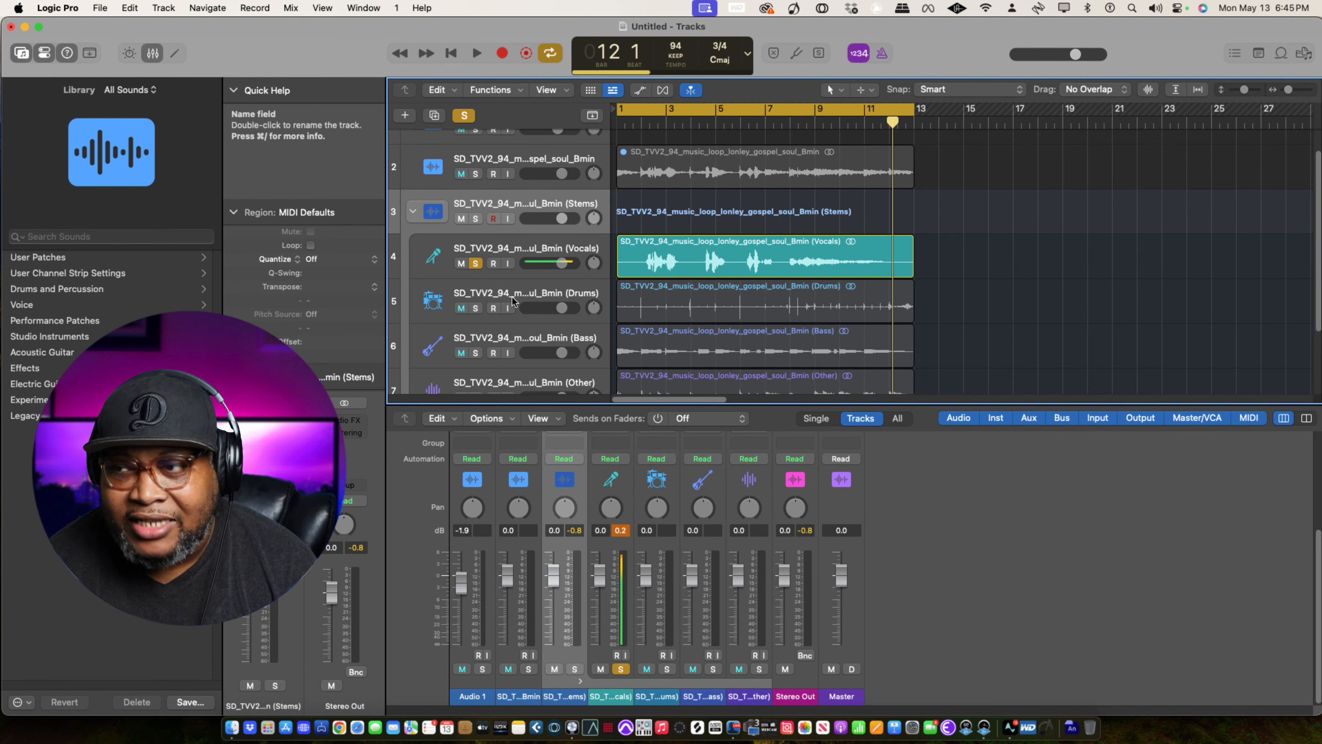
pyautogui.scroll(-2, 512, 295)
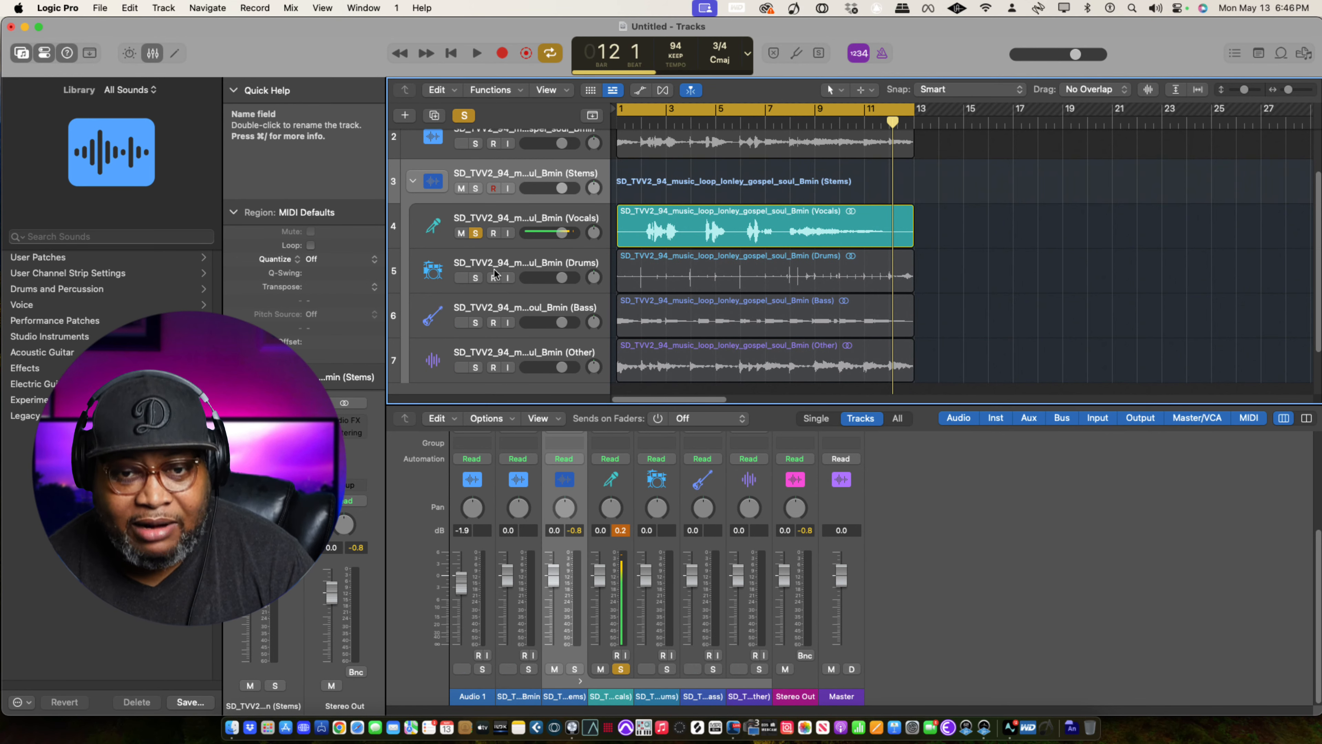
# Unsolo and mute the Vocals stem track, return the playhead to bar 1, and play the loop without its vocal.
pyautogui.click(474, 236)
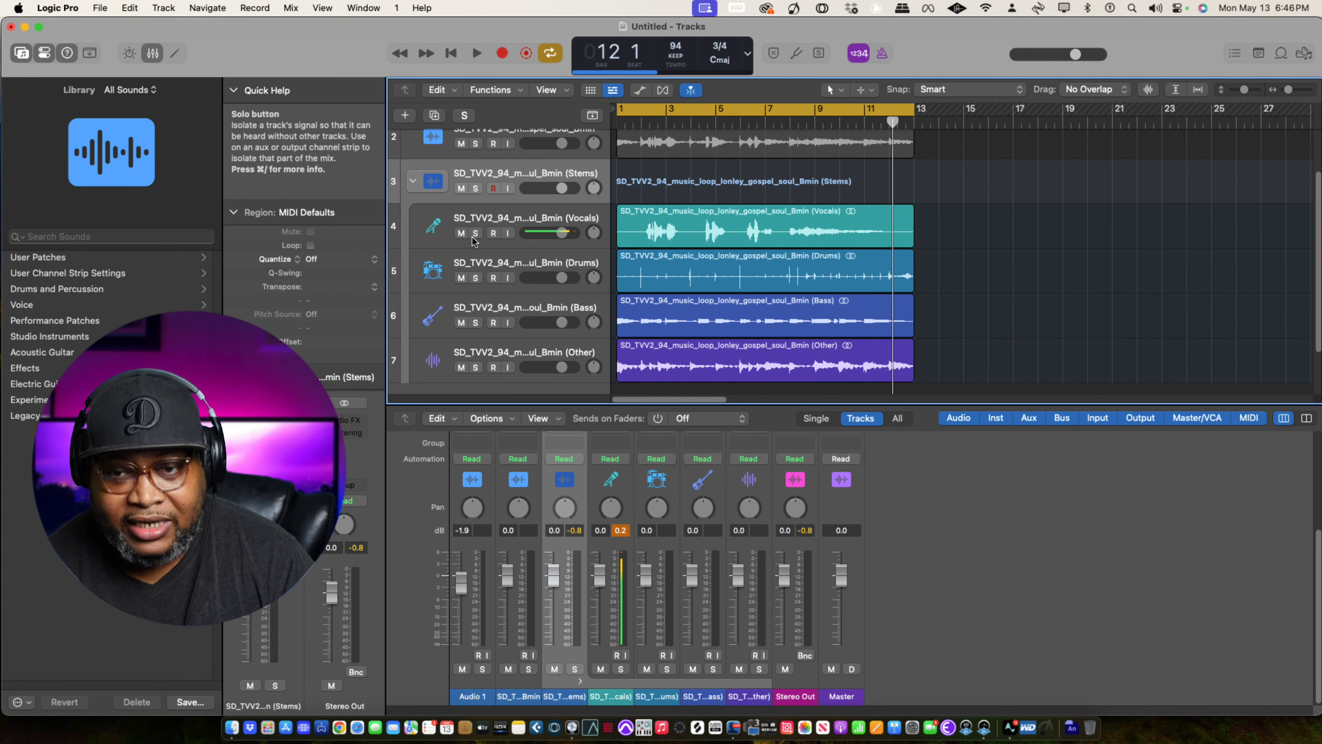
pyautogui.click(616, 124)
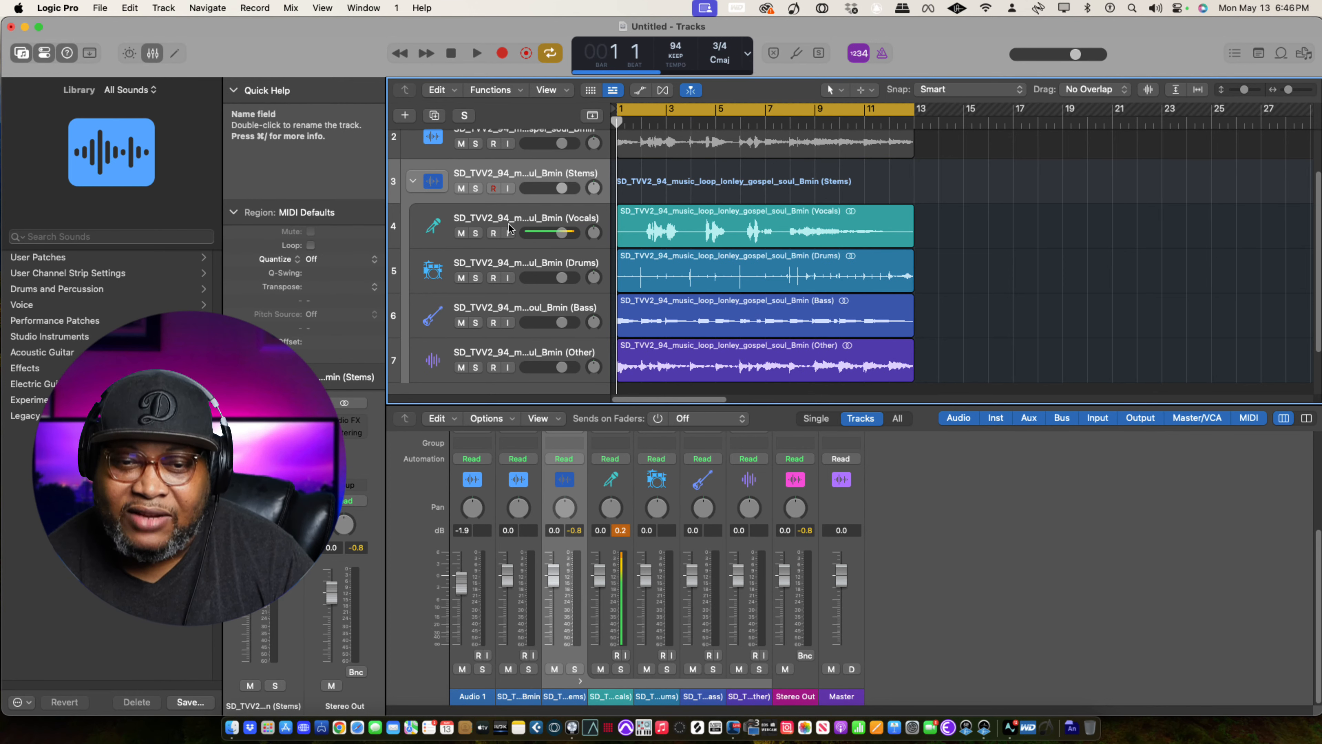
pyautogui.click(475, 235)
pyautogui.click(475, 234)
pyautogui.click(462, 234)
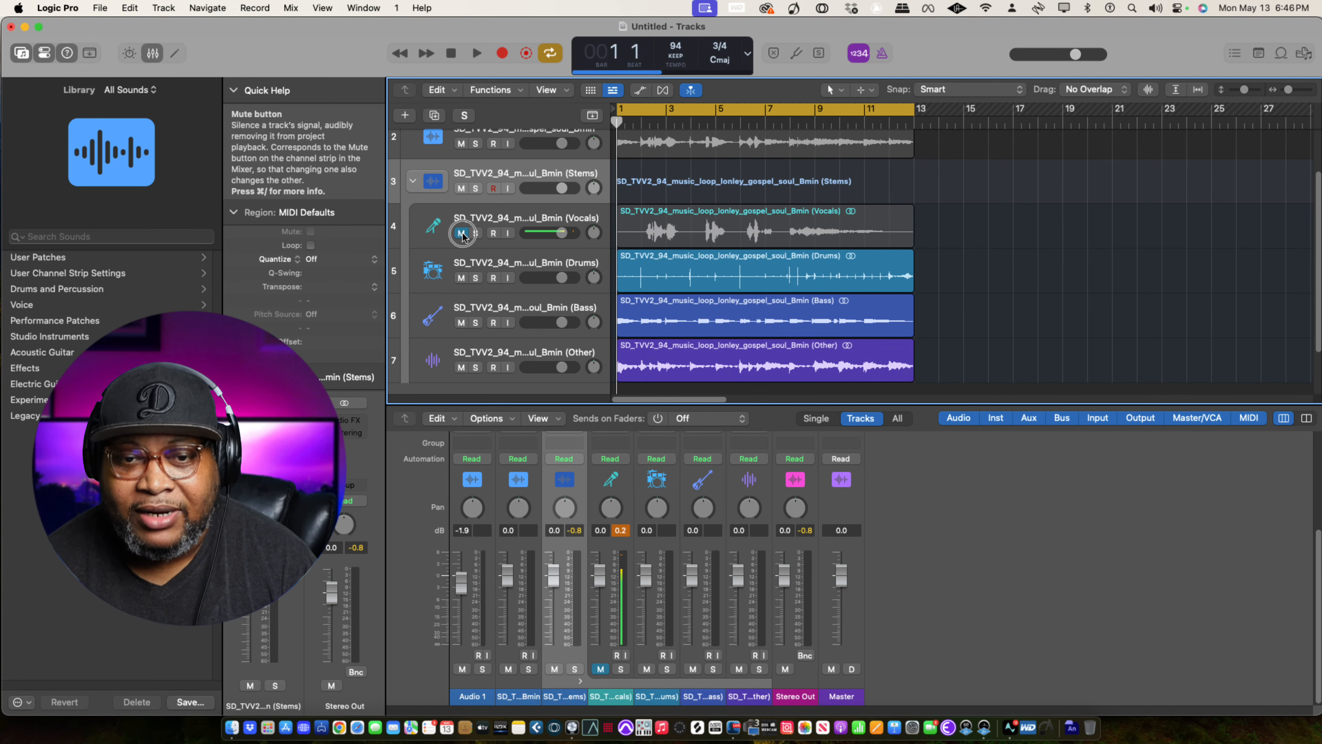
pyautogui.press('space')
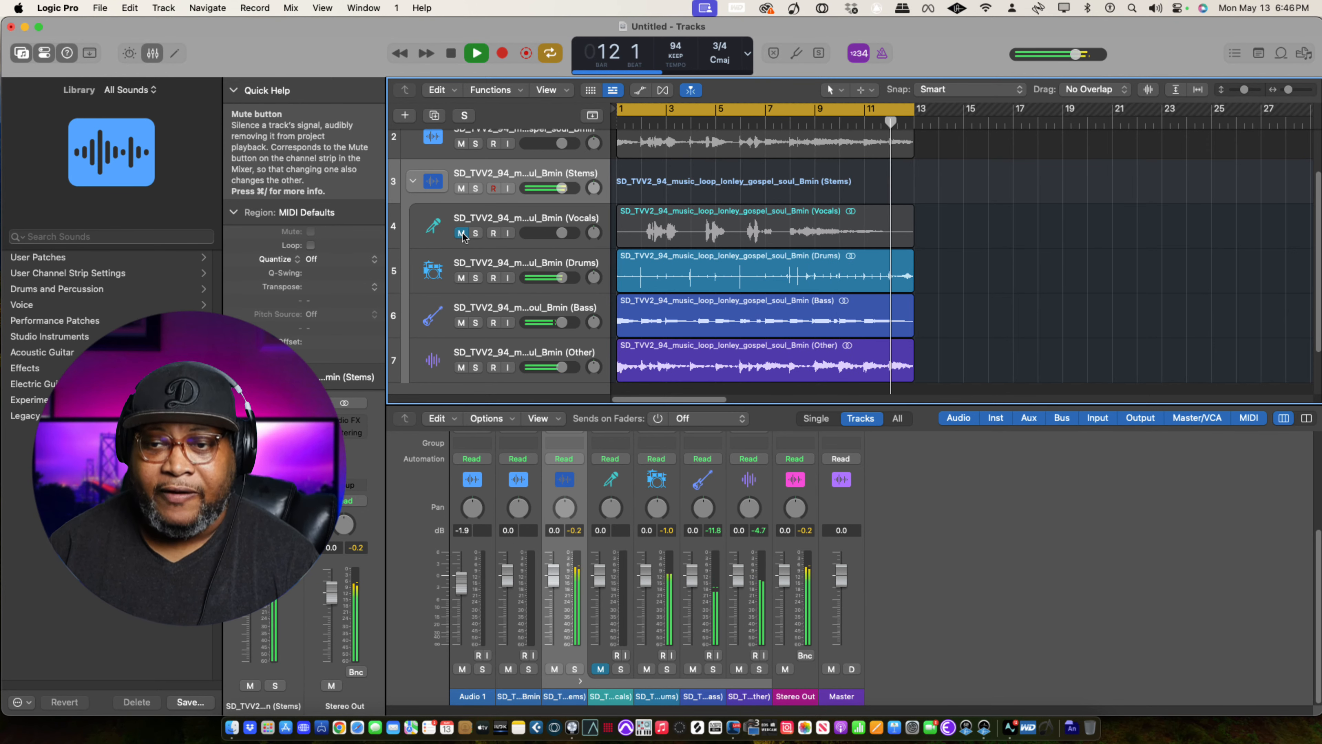
pyautogui.press('space')
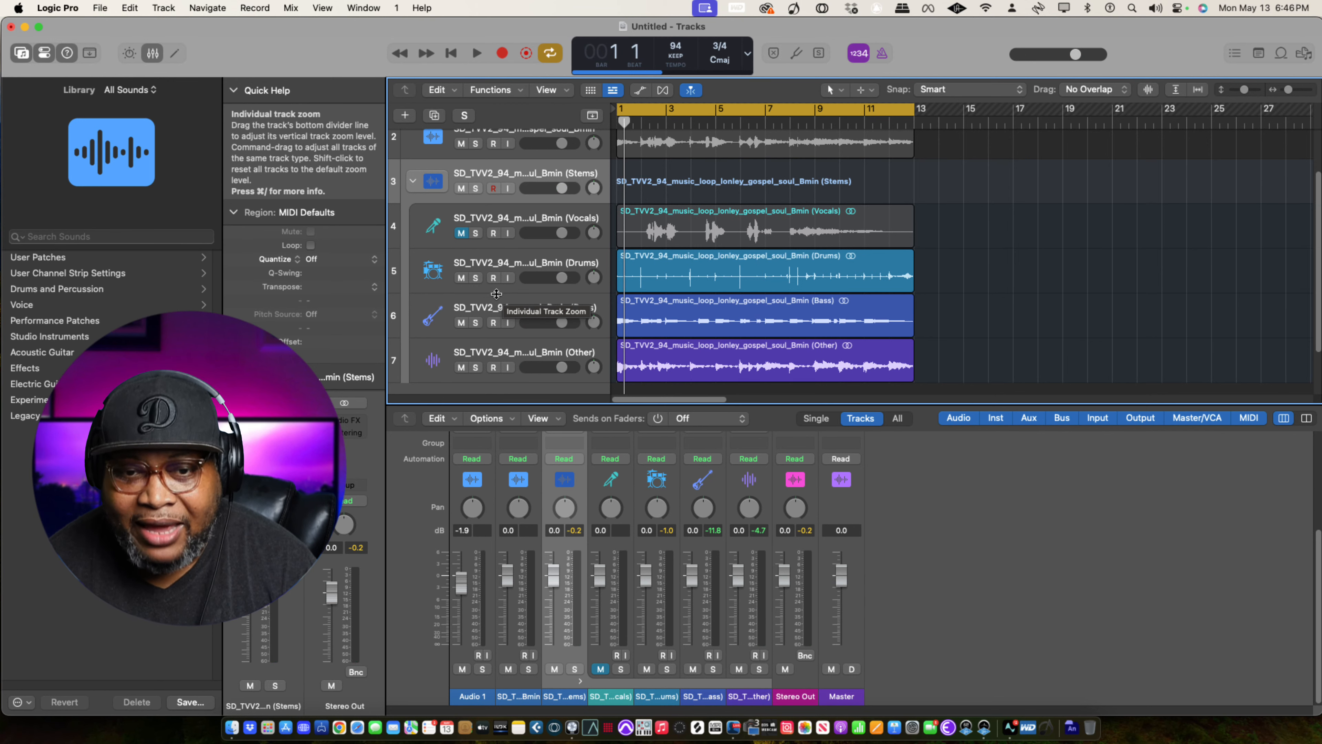
# Solo the Drums stem track and play it through the cycle area to listen to the isolated drums.
pyautogui.click(476, 277)
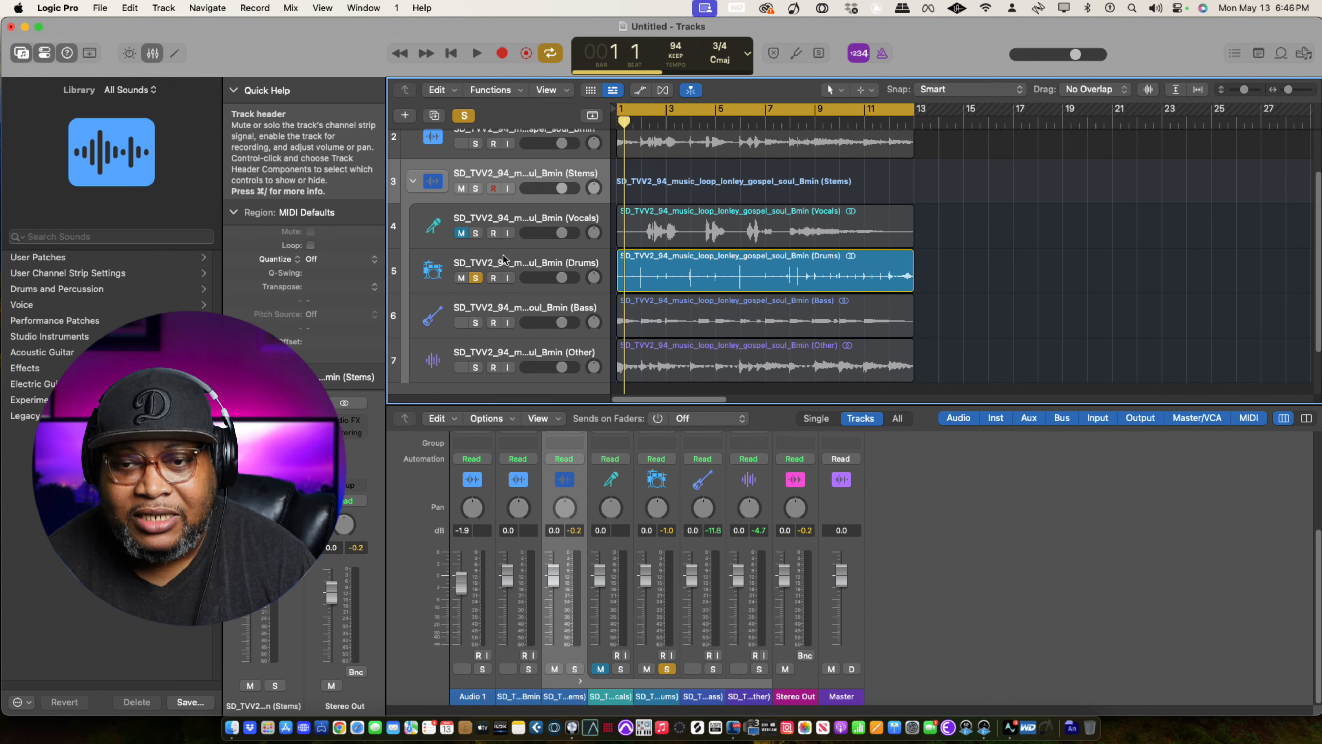
pyautogui.press('space')
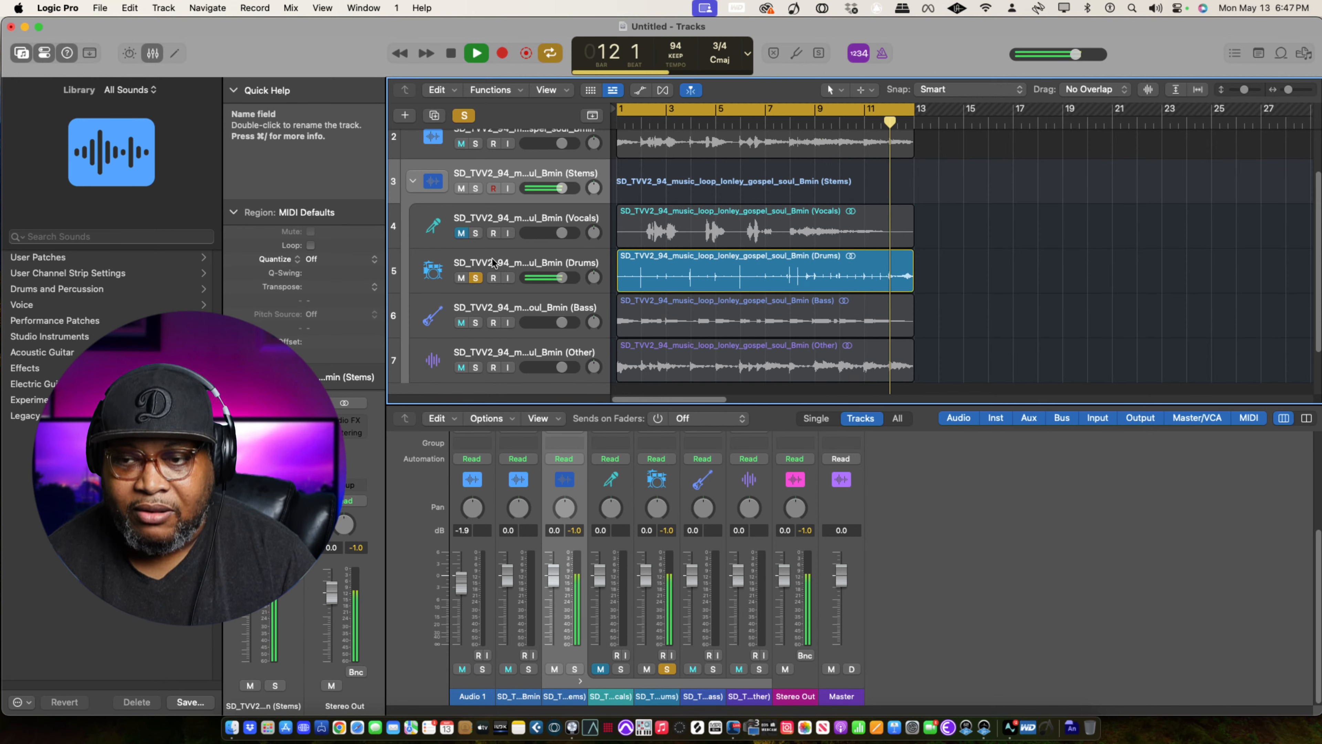
pyautogui.press('space')
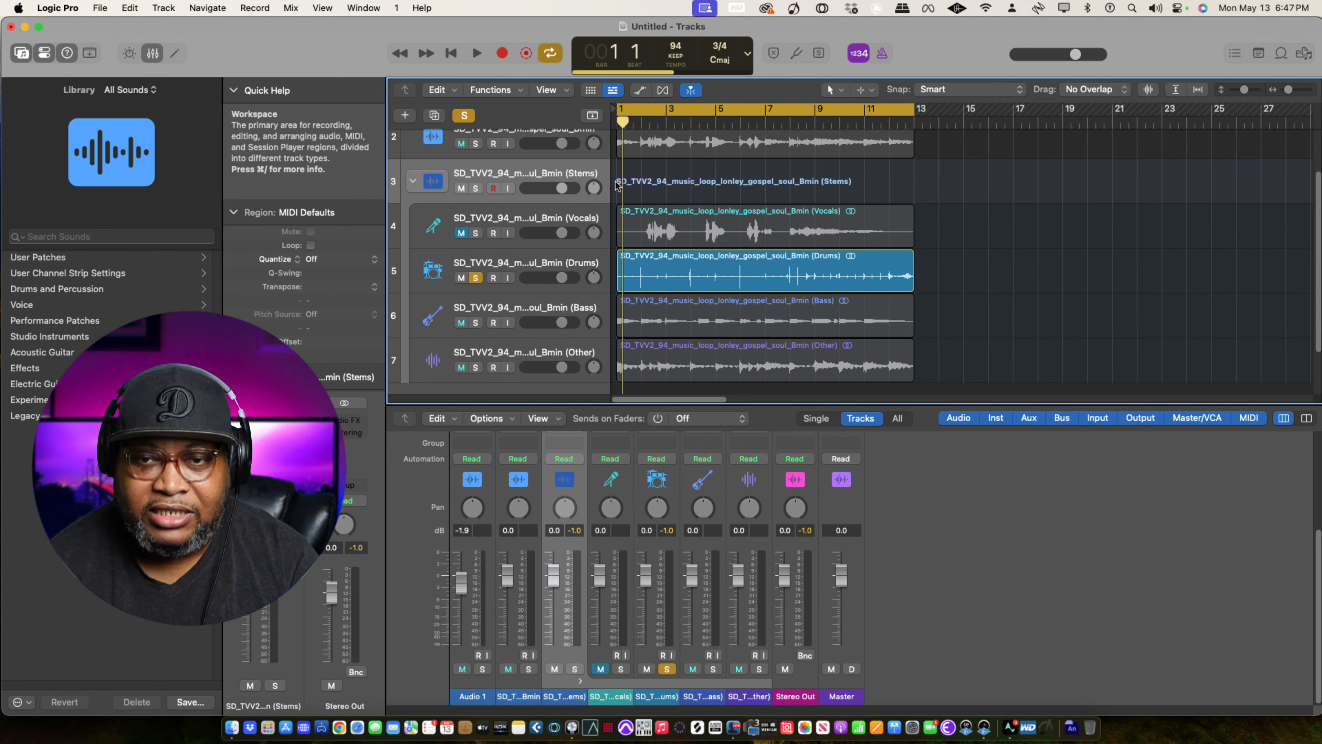
# Move the playhead back near the start and replay the opening bars of the soloed Drums stem.
pyautogui.moveTo(622, 124); pyautogui.dragTo(619, 125)
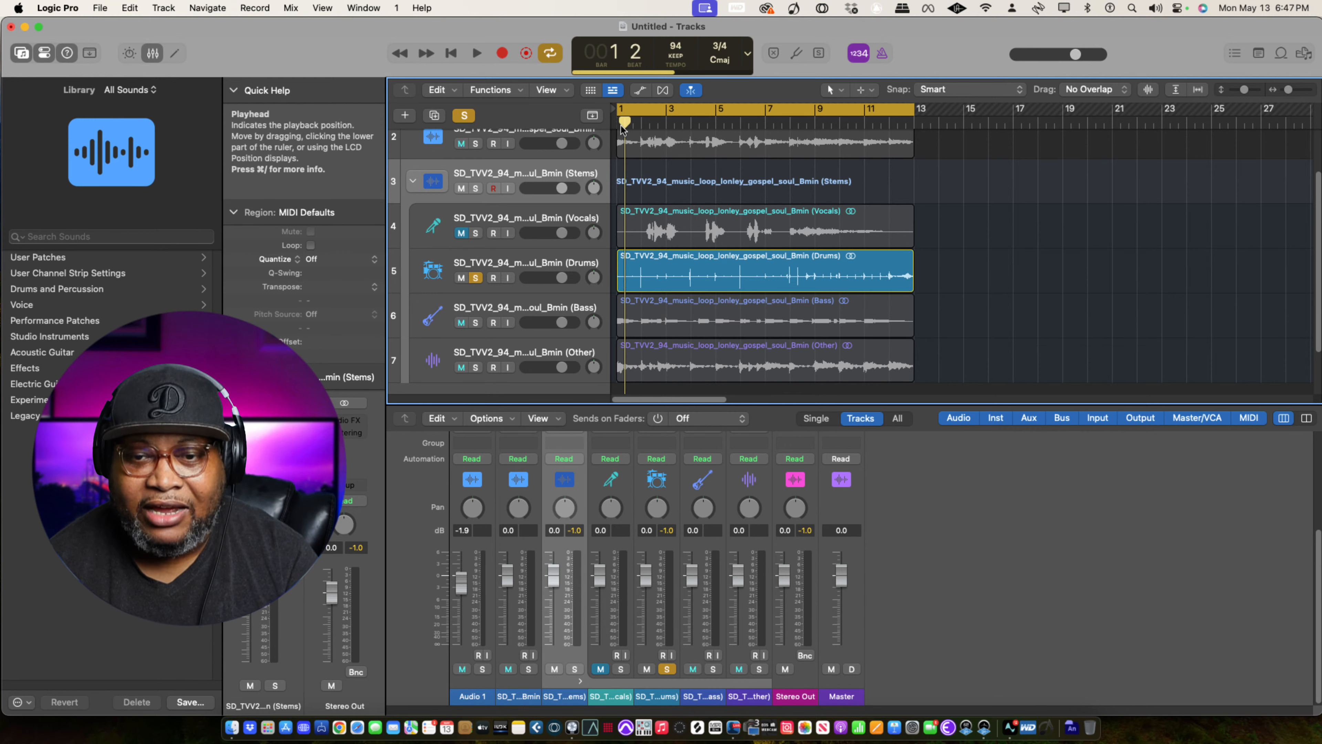
pyautogui.press('space')
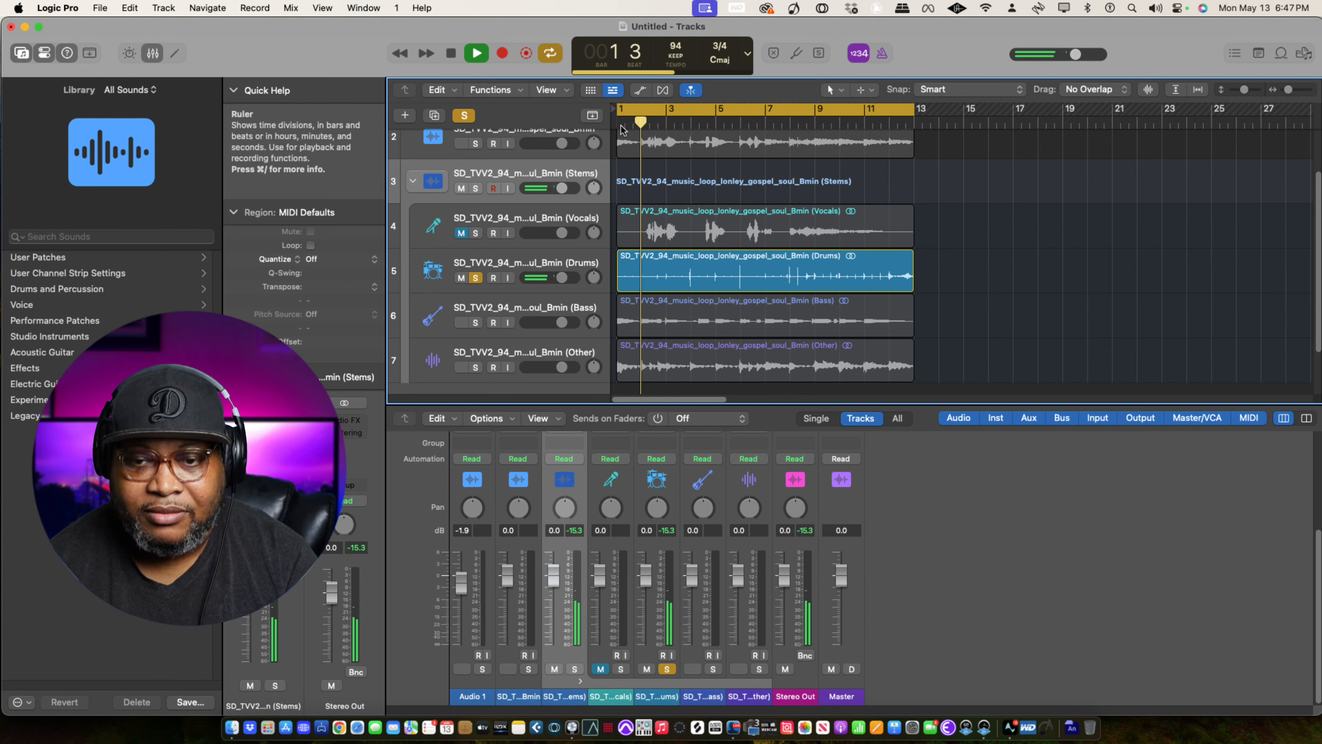
pyautogui.press('space')
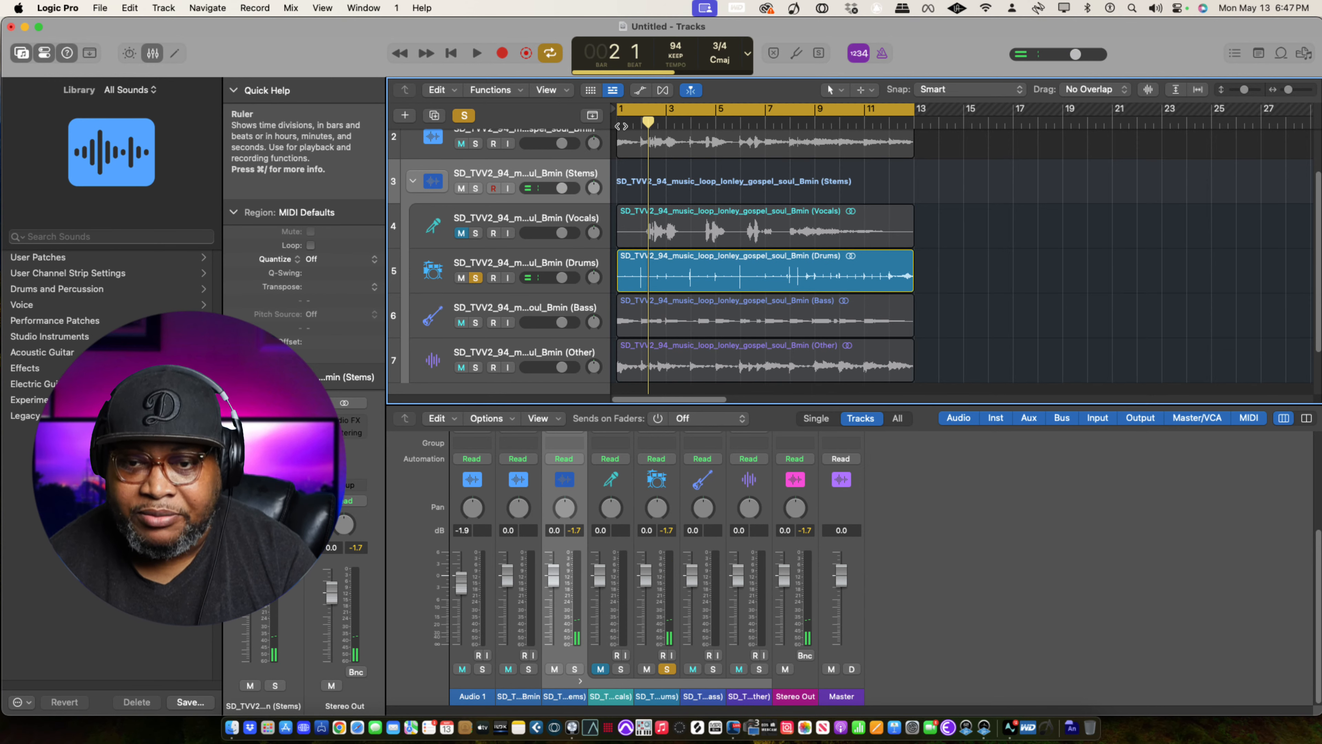
pyautogui.moveTo(648, 121); pyautogui.dragTo(650, 121)
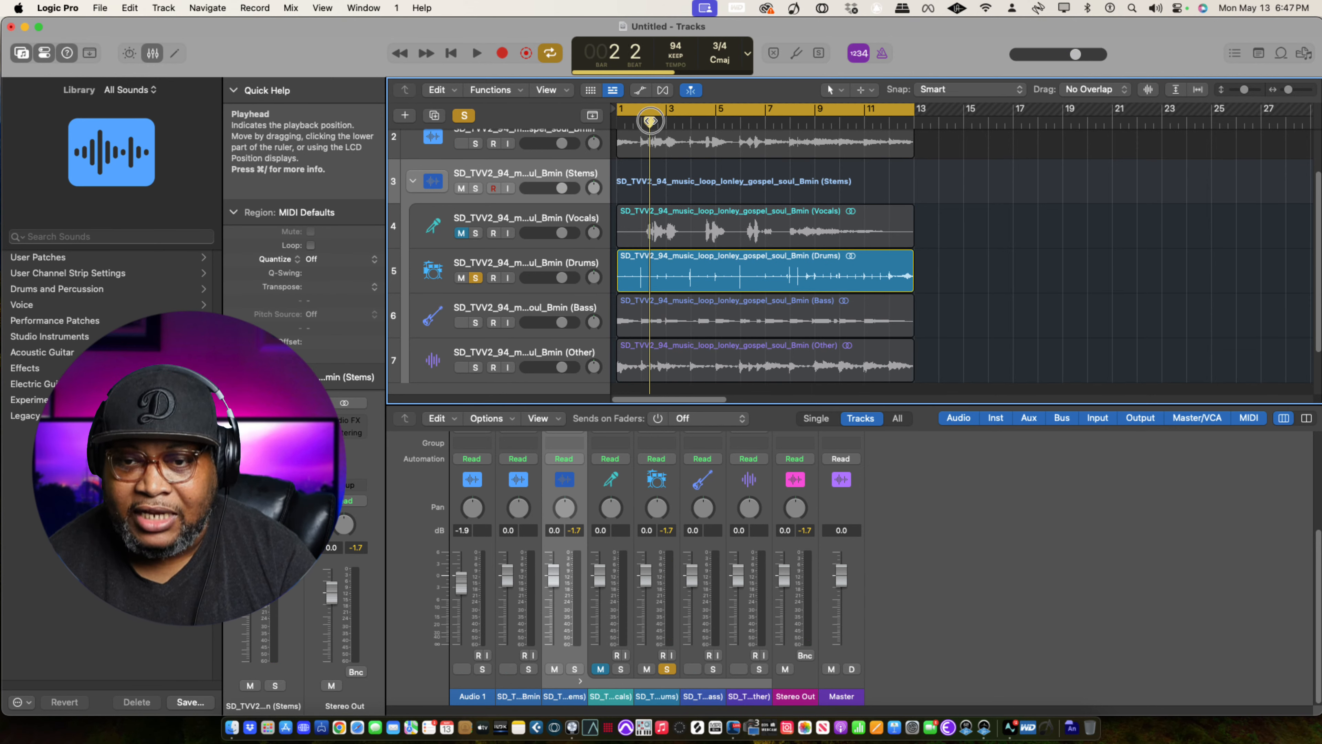
pyautogui.press('space')
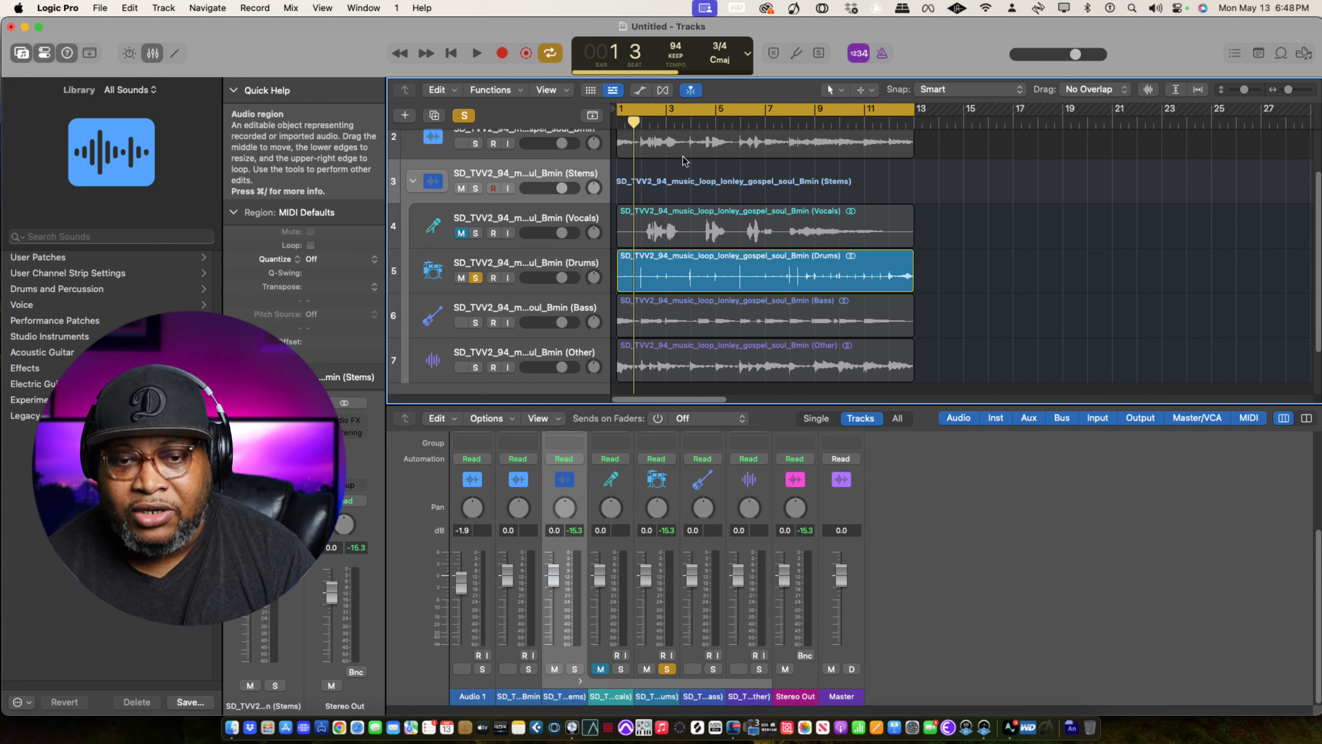
# Create a Quick Sampler (Original) track from the Drums stem region, view its slices in Quick Sampler, and close the plug-in window.
pyautogui.rightClick(698, 266)
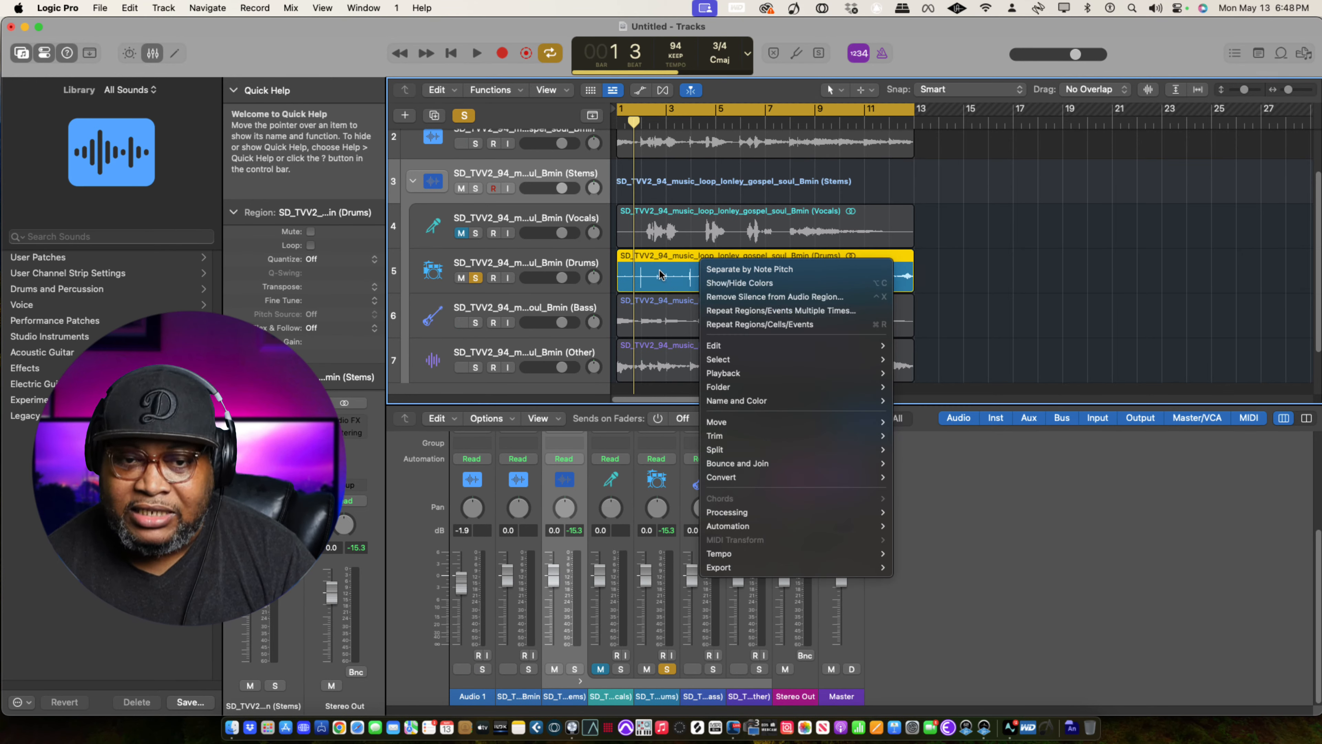
pyautogui.click(937, 256)
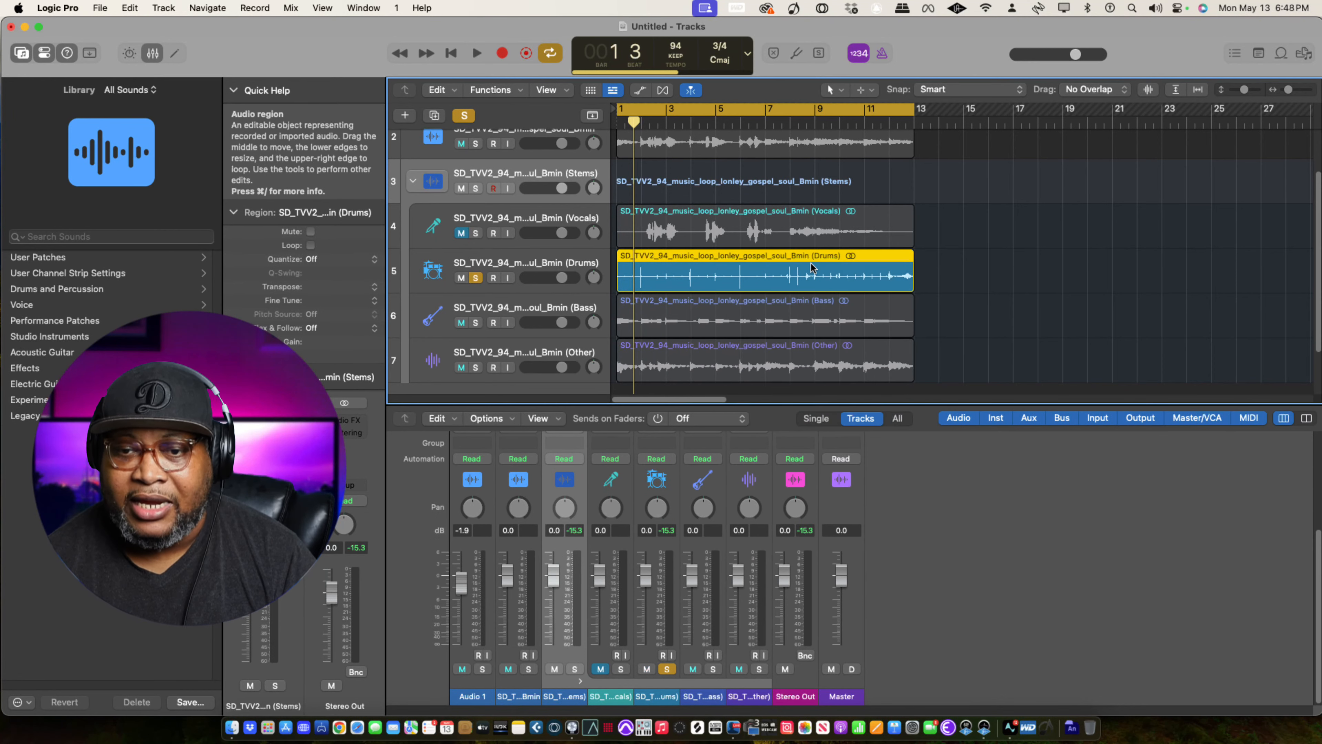
pyautogui.scroll(-2, 810, 261)
pyautogui.click(763, 213)
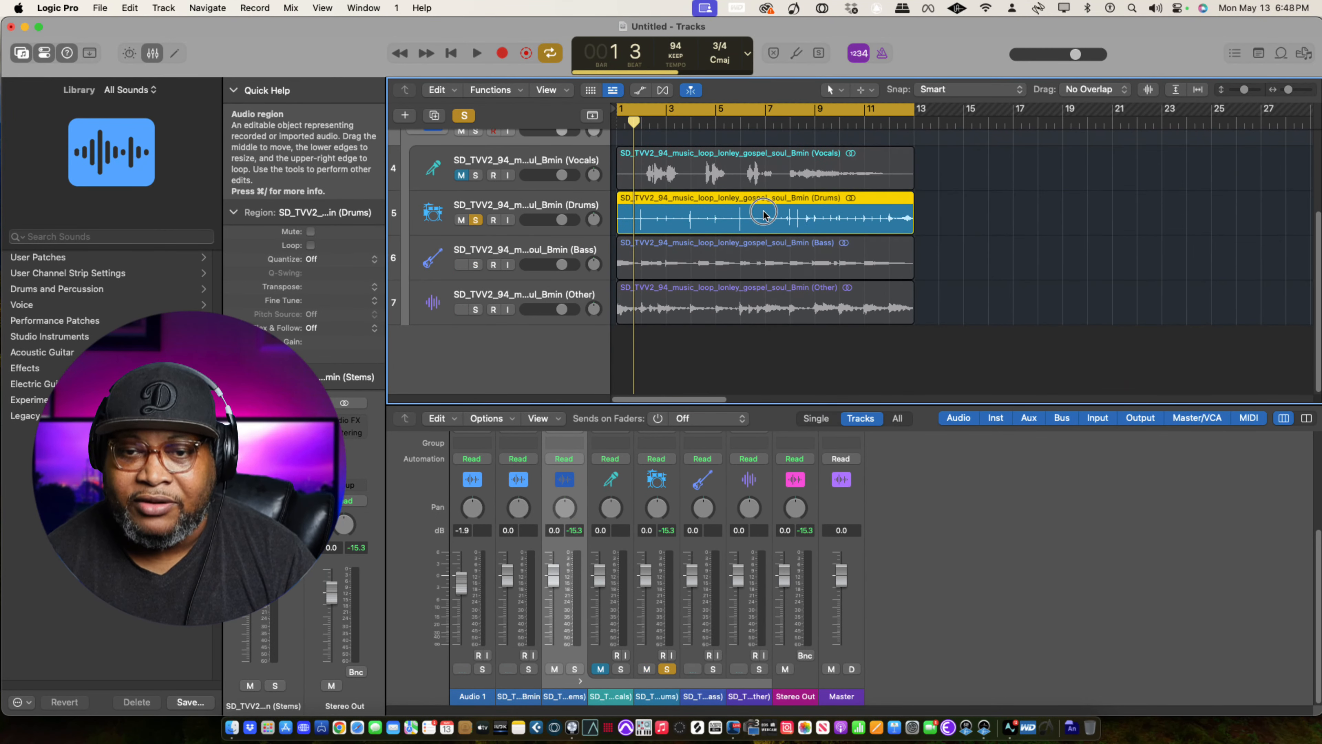
pyautogui.moveTo(763, 213); pyautogui.dragTo(468, 313)
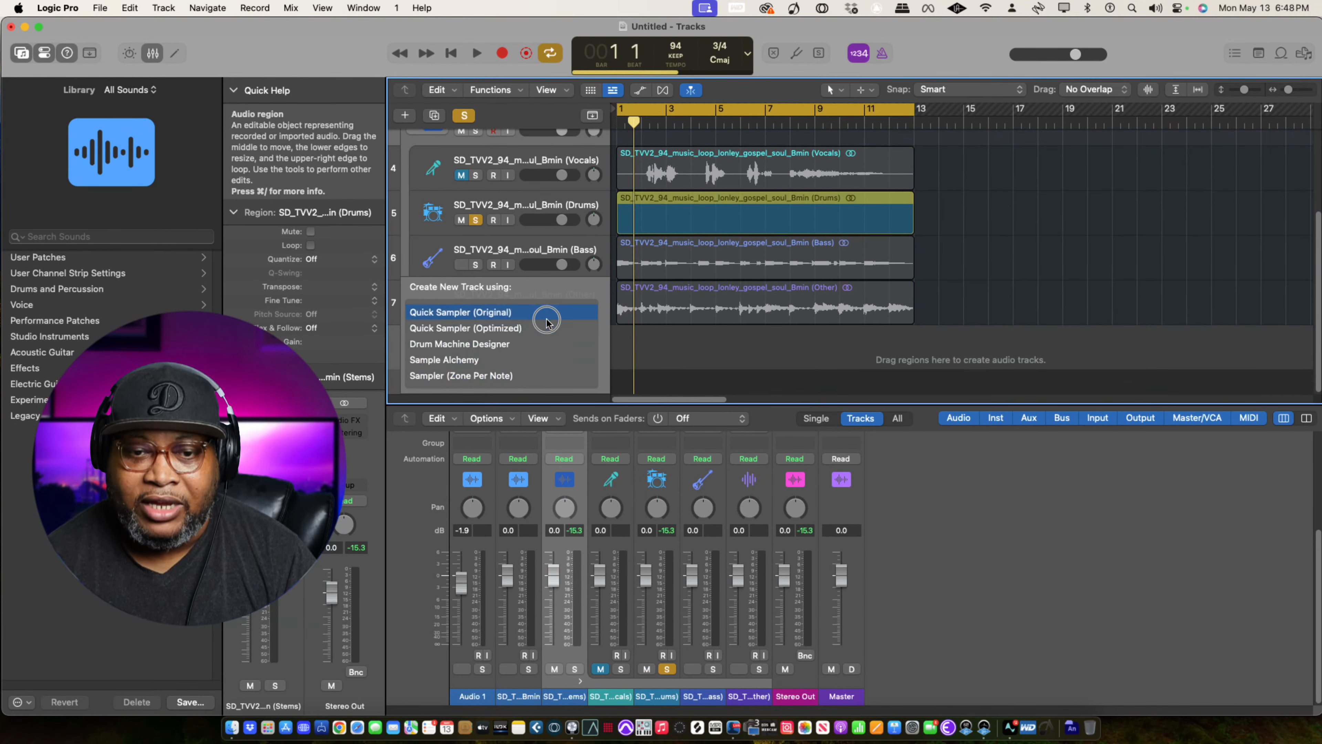
pyautogui.moveTo(546, 321); pyautogui.dragTo(545, 315)
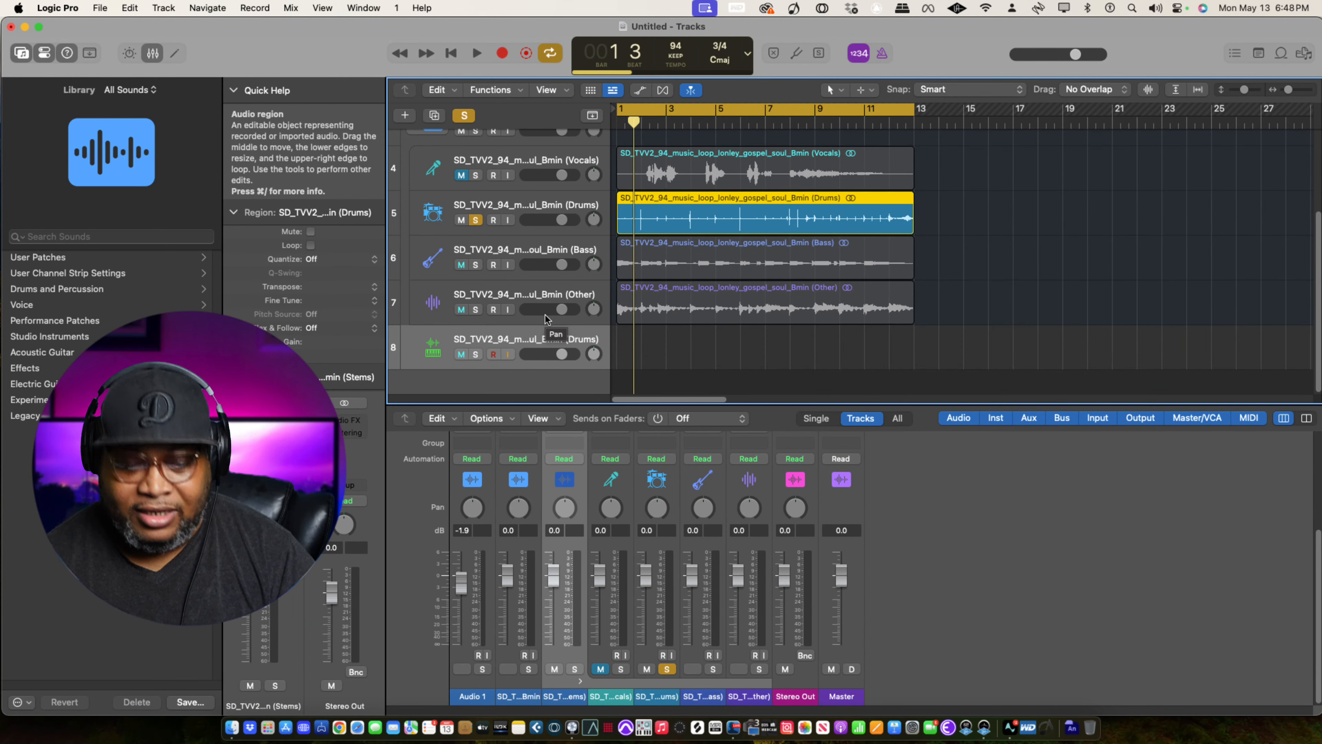
pyautogui.click(460, 355)
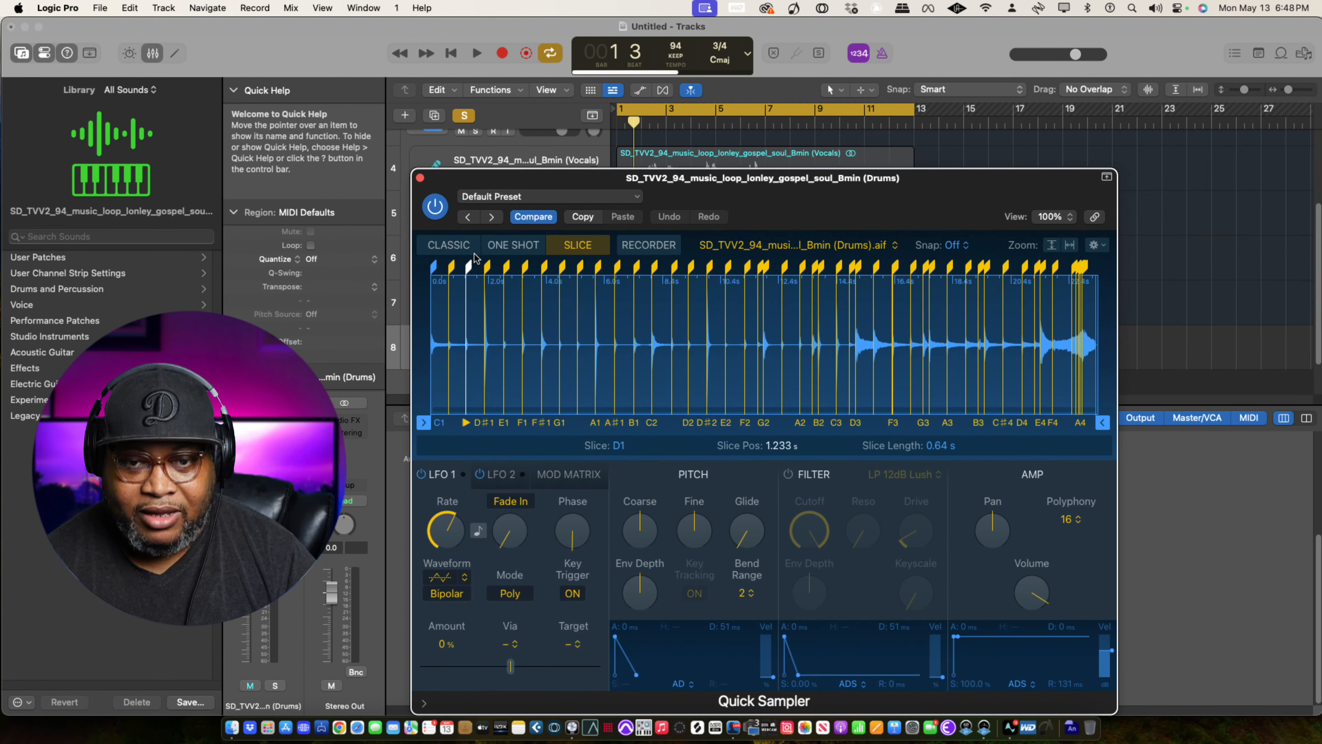
pyautogui.click(420, 180)
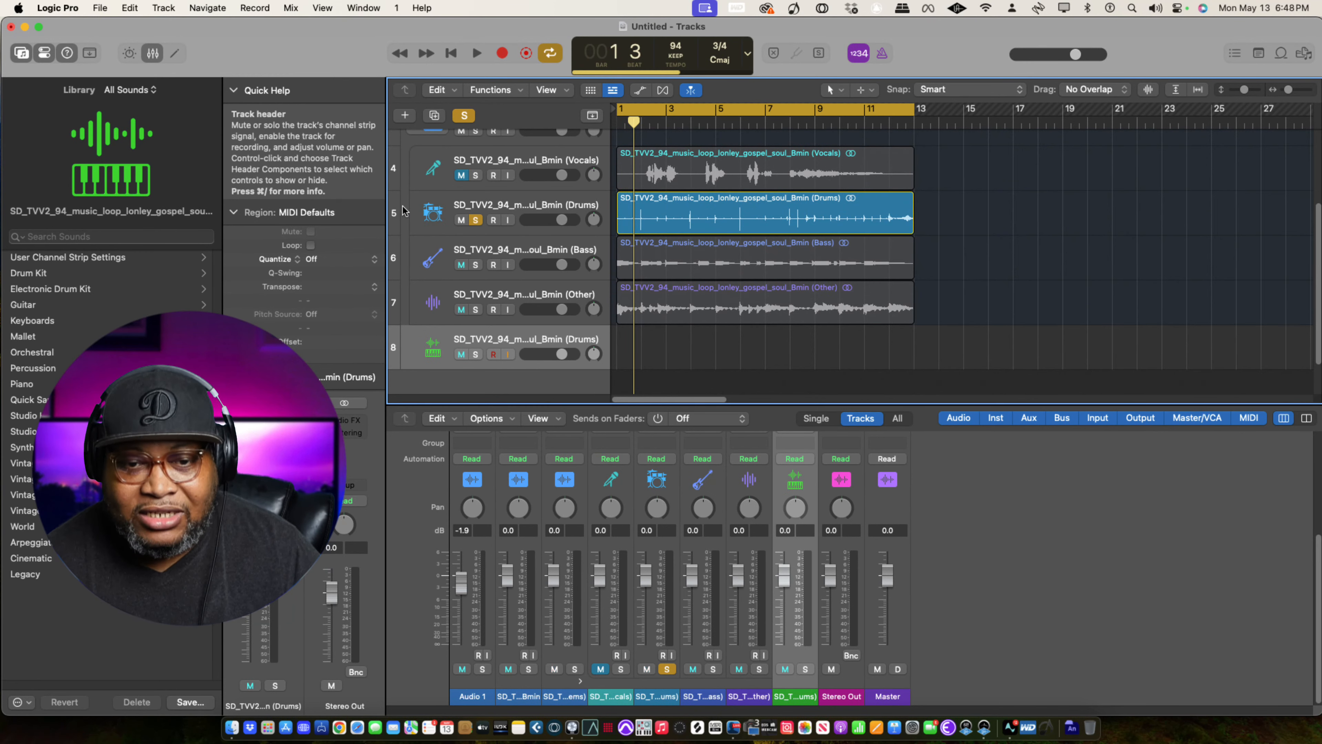
# Solo the new Drums sampler track and decline using the MPC Key 61 Audio device.
pyautogui.click(461, 355)
pyautogui.click(474, 356)
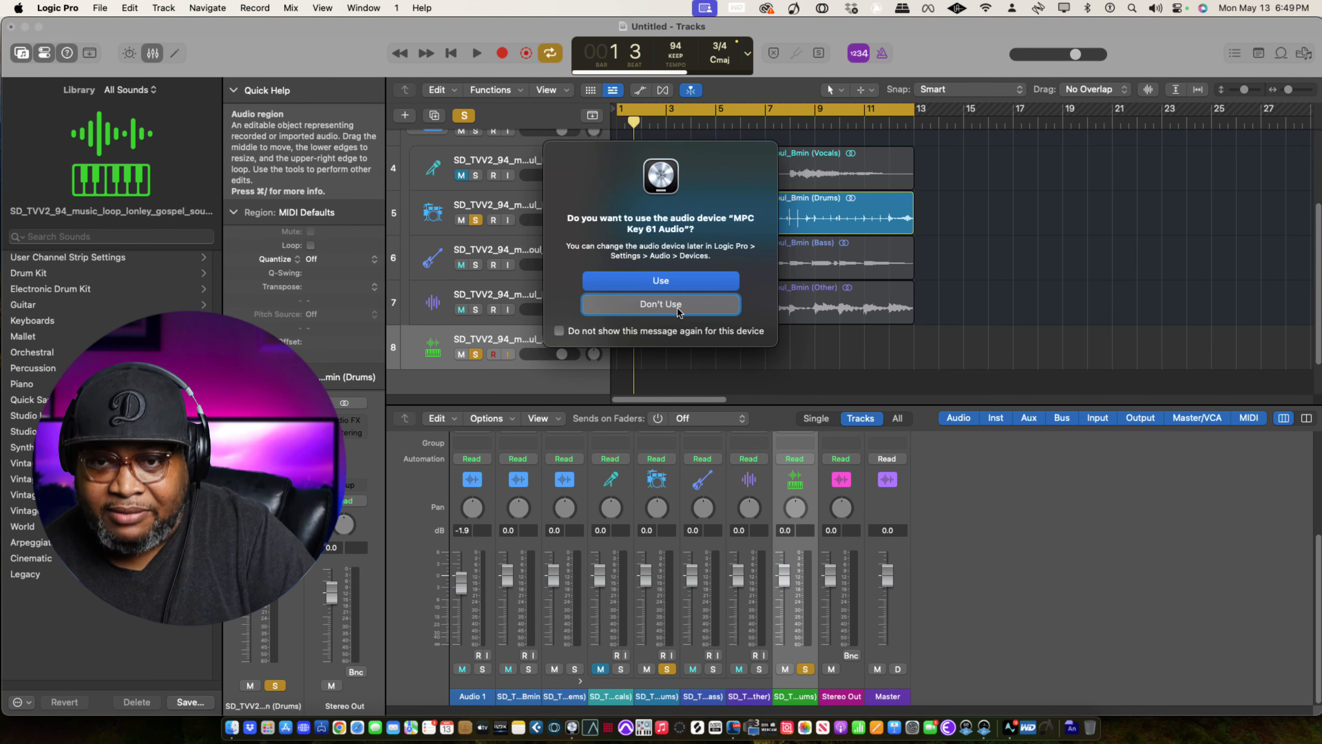
pyautogui.click(680, 309)
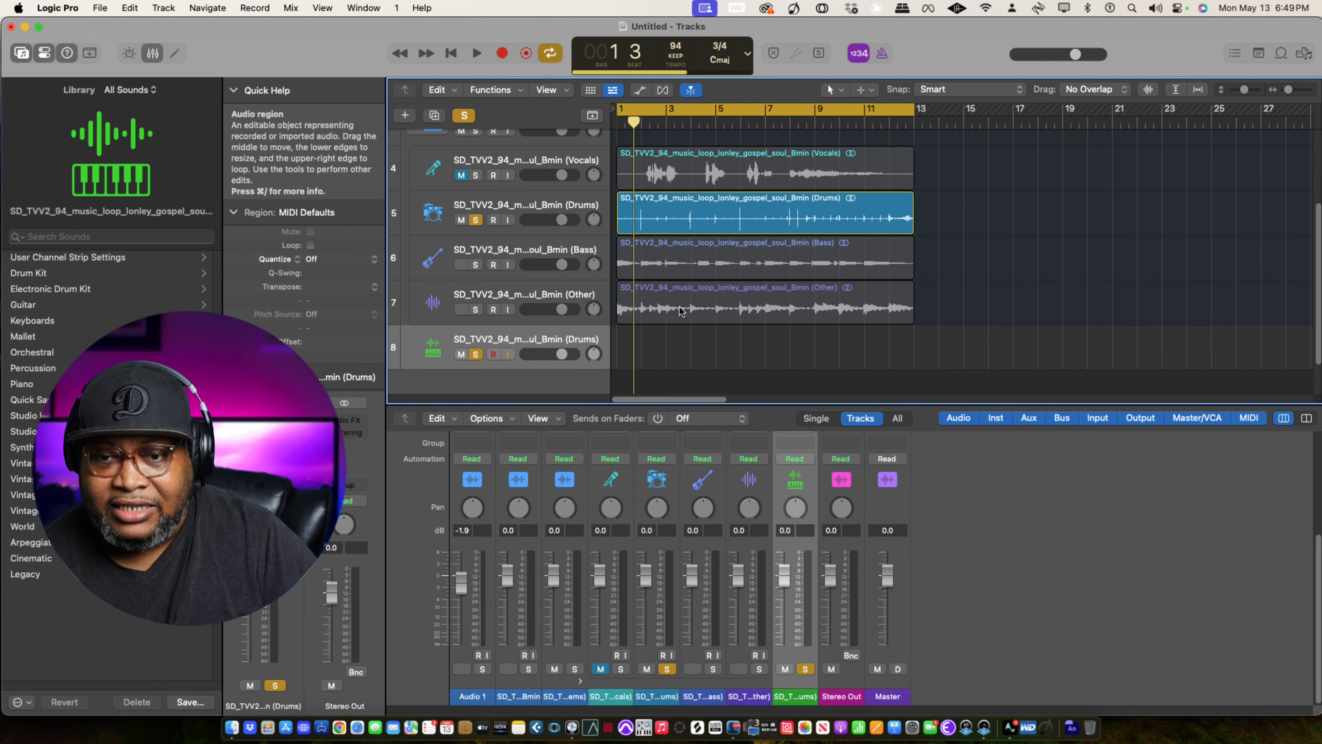